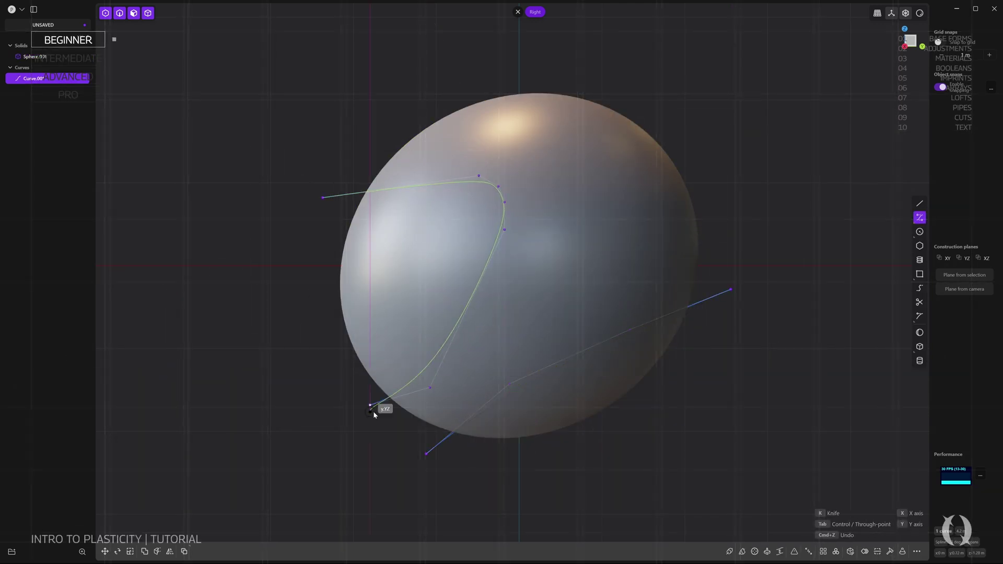
# Cut the sphere into separate solids along both curves
pyautogui.click(544, 289)
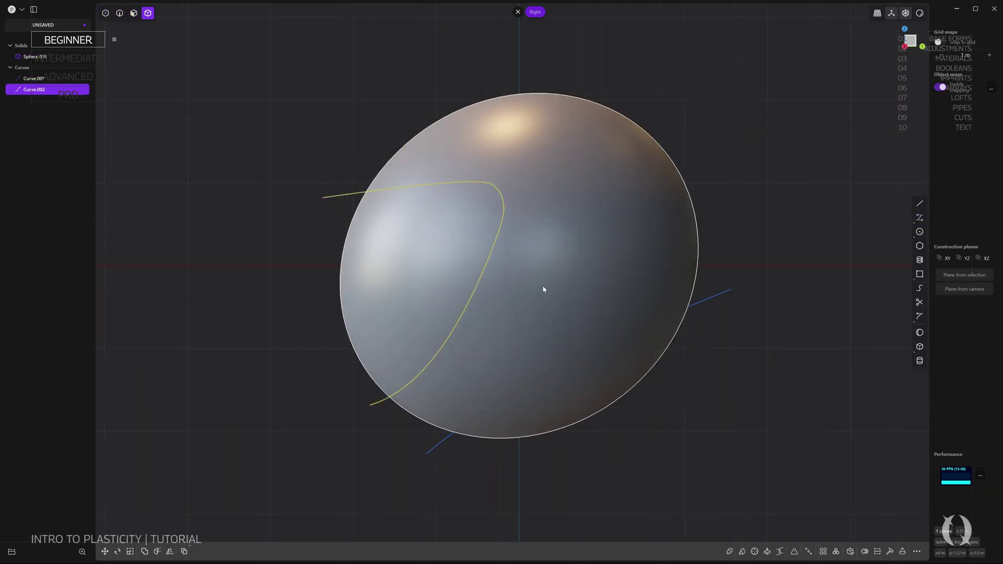
pyautogui.keyDown('shift'); pyautogui.click(340, 198); pyautogui.keyUp('shift')
pyautogui.keyDown('shift'); pyautogui.click(453, 435); pyautogui.keyUp('shift')
pyautogui.press('c')
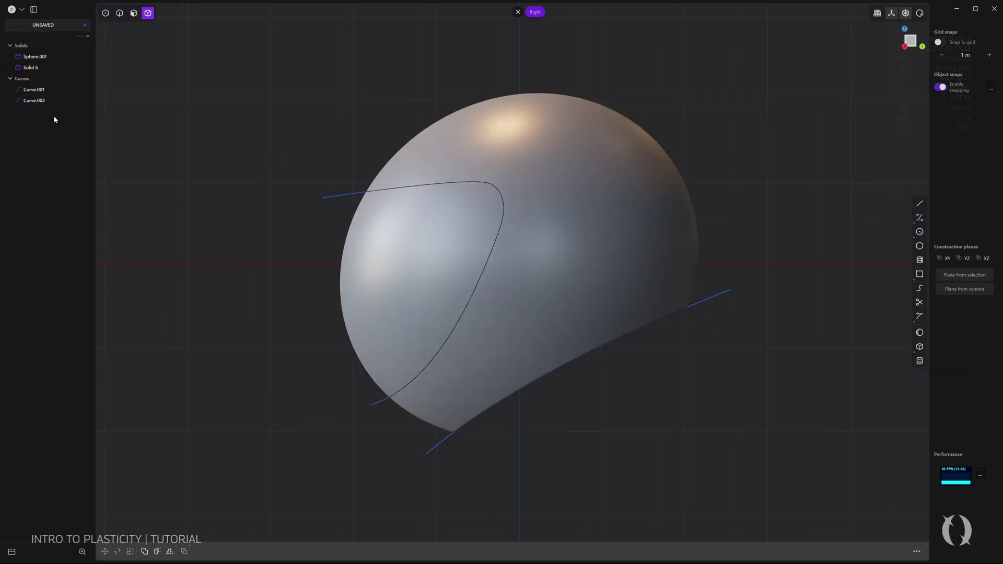
# Hide both curves and place the base centre of a new cylinder
pyautogui.click(62, 100)
pyautogui.click(62, 89)
pyautogui.click(919, 360)
pyautogui.click(500, 92)
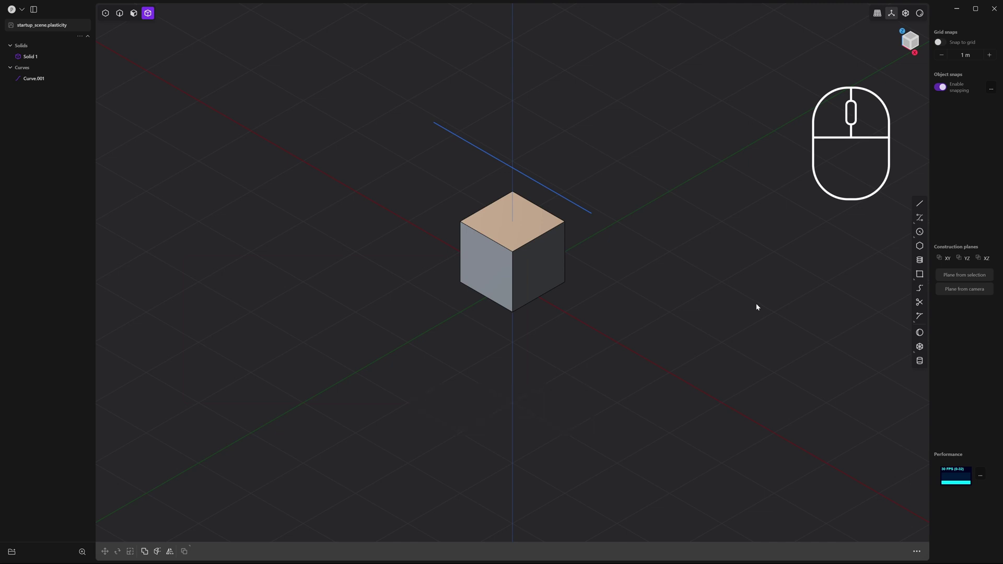
pyautogui.moveTo(656, 292); pyautogui.dragTo(533, 258, button='middle')
pyautogui.moveTo(596, 291); pyautogui.dragTo(666, 305, button='right')
pyautogui.scroll(2, 631, 299)
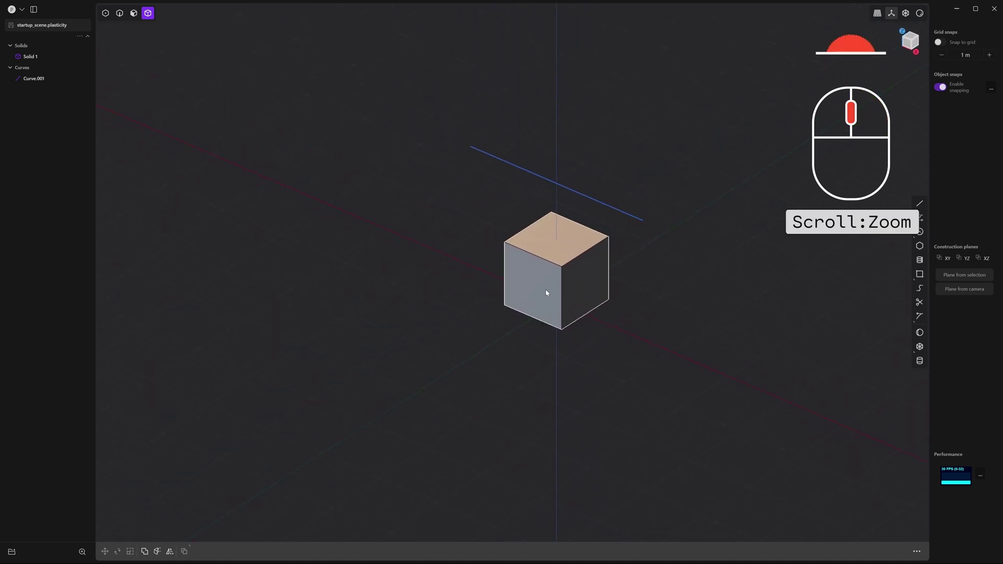
pyautogui.scroll(3, 547, 293)
pyautogui.scroll(-3, 546, 293)
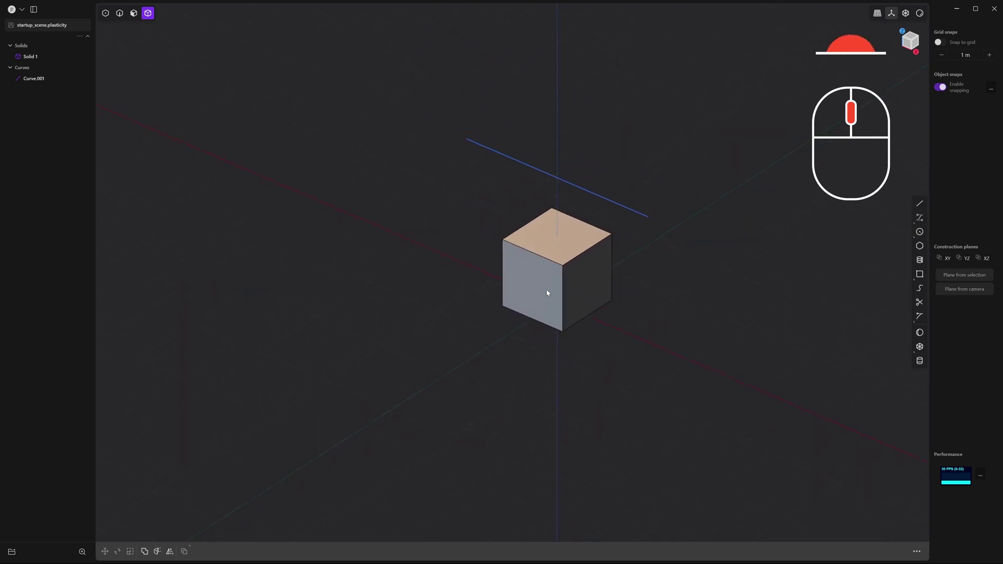
pyautogui.scroll(-2, 546, 293)
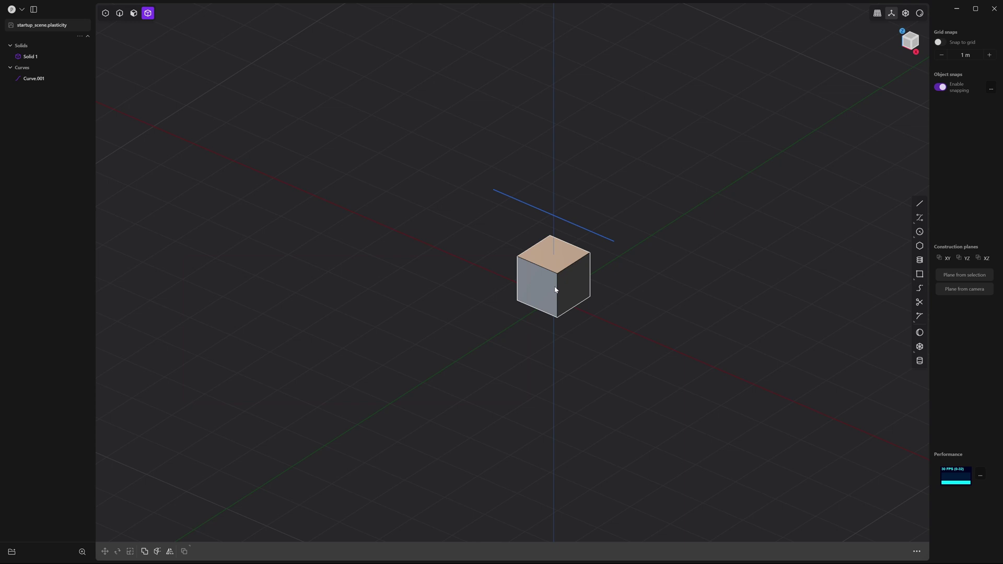
# Switch the Preferences navigation preset to Blender, then pan and zoom the view
pyautogui.click(11, 10)
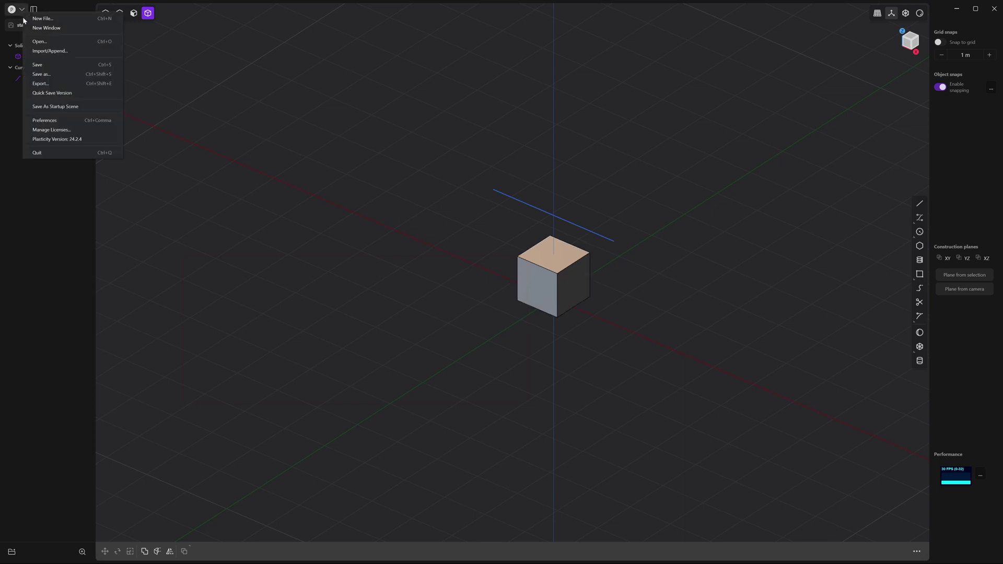
pyautogui.click(45, 121)
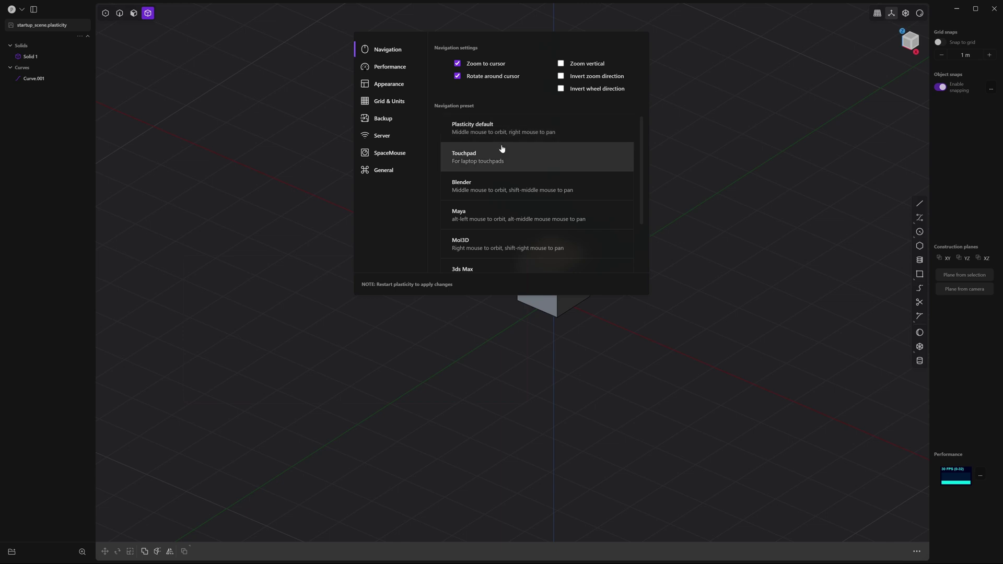
pyautogui.click(473, 185)
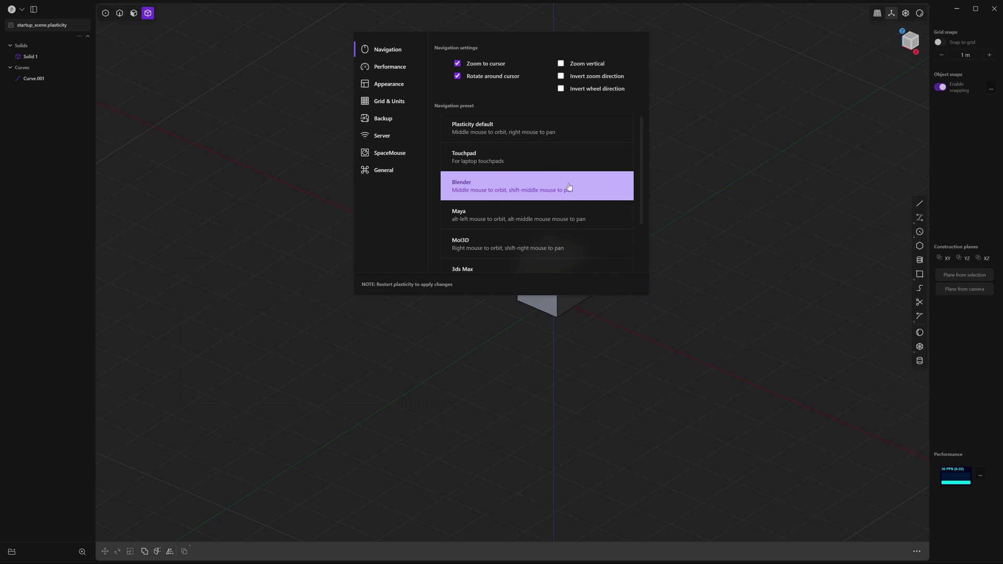
pyautogui.click(709, 187)
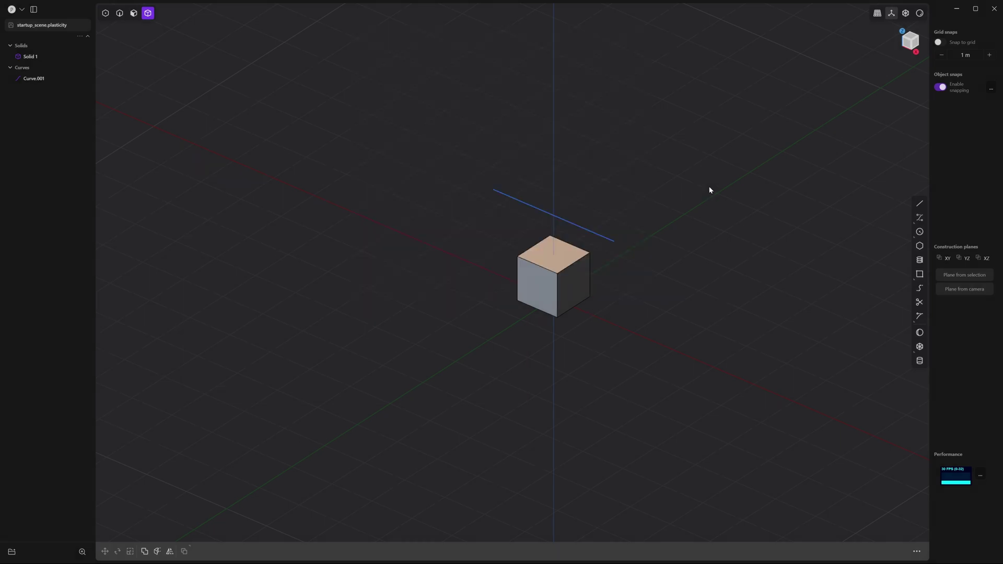
pyautogui.keyDown('shift'); pyautogui.moveTo(622, 215); pyautogui.dragTo(564, 193, button='middle'); pyautogui.keyUp('shift')
pyautogui.scroll(5, 529, 265)
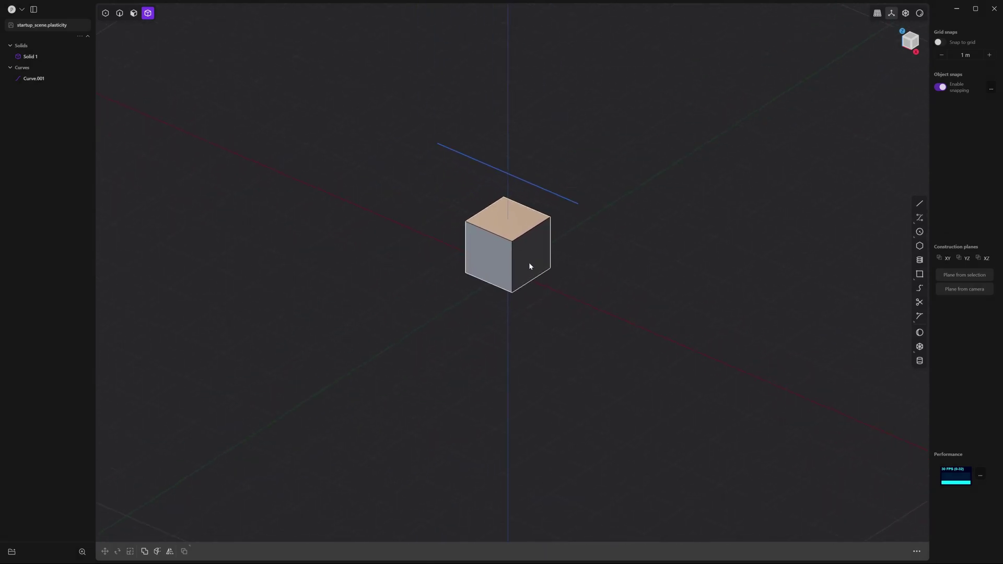
pyautogui.scroll(-3, 529, 263)
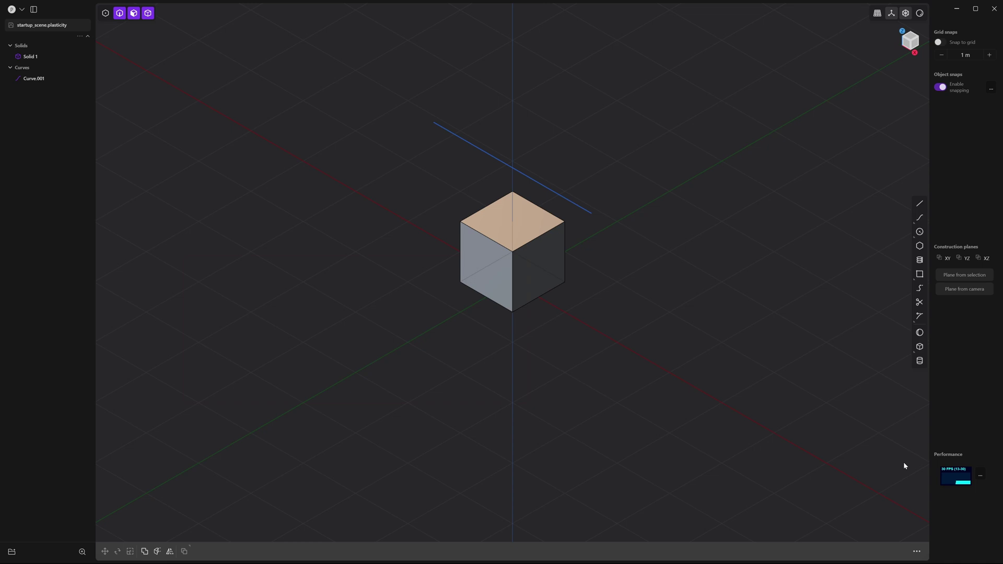
pyautogui.click(915, 46)
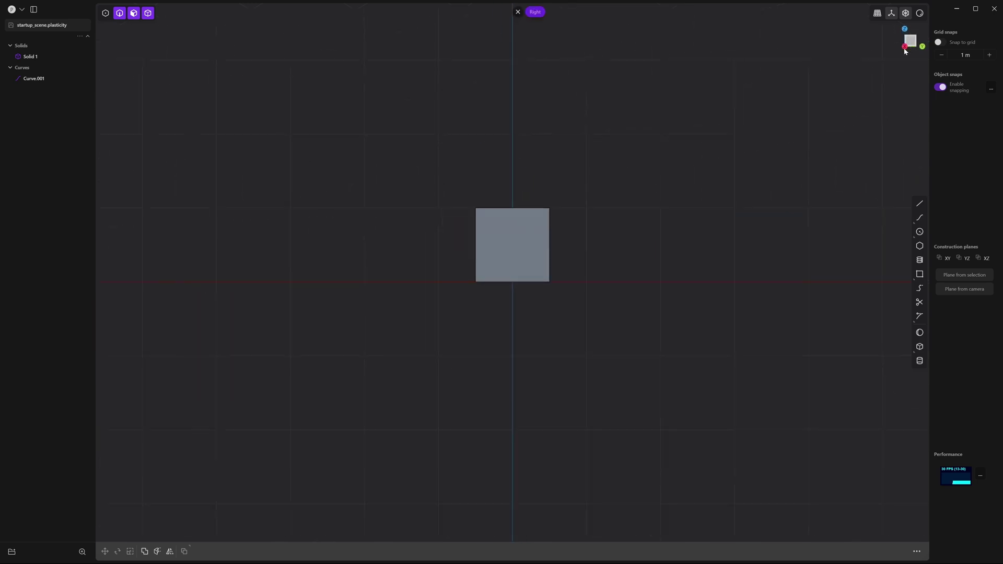
pyautogui.moveTo(524, 250); pyautogui.dragTo(571, 290, button='middle')
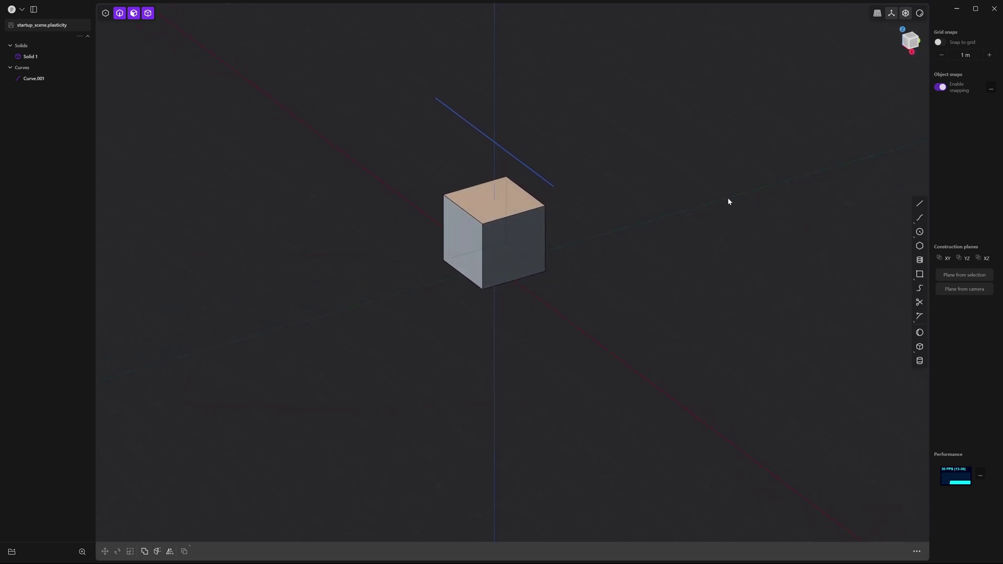
pyautogui.click(907, 44)
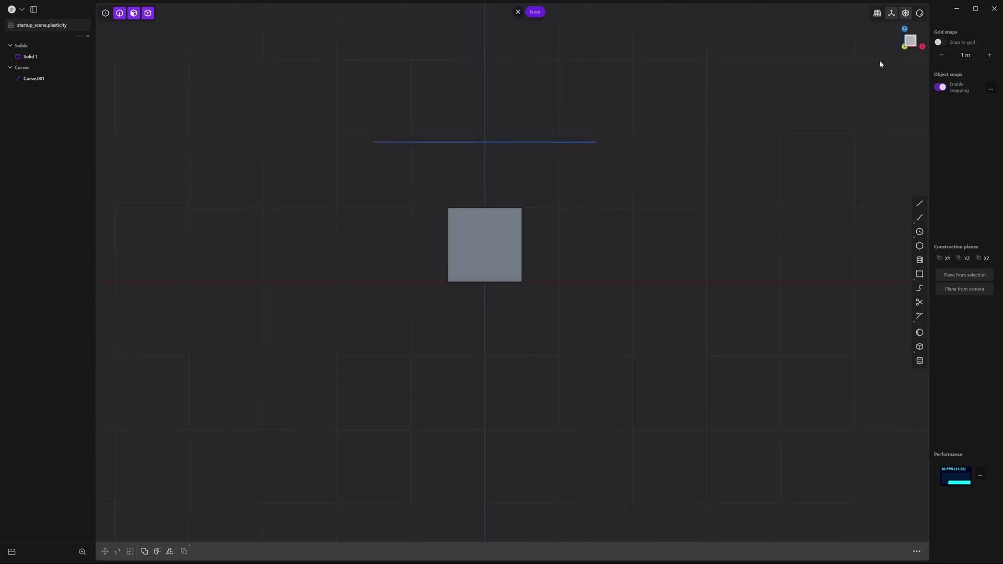
pyautogui.moveTo(611, 230); pyautogui.dragTo(557, 269, button='middle')
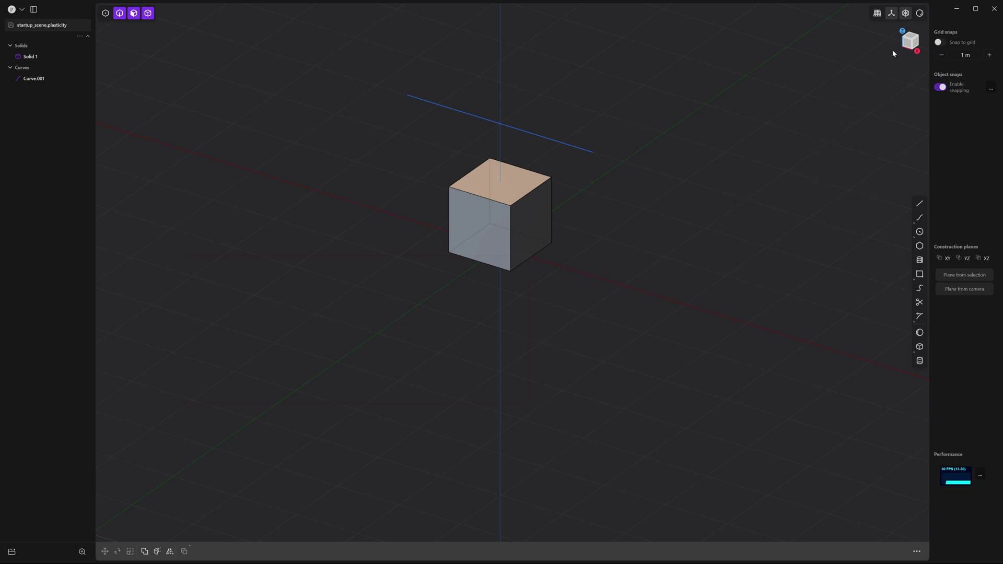
pyautogui.click(911, 36)
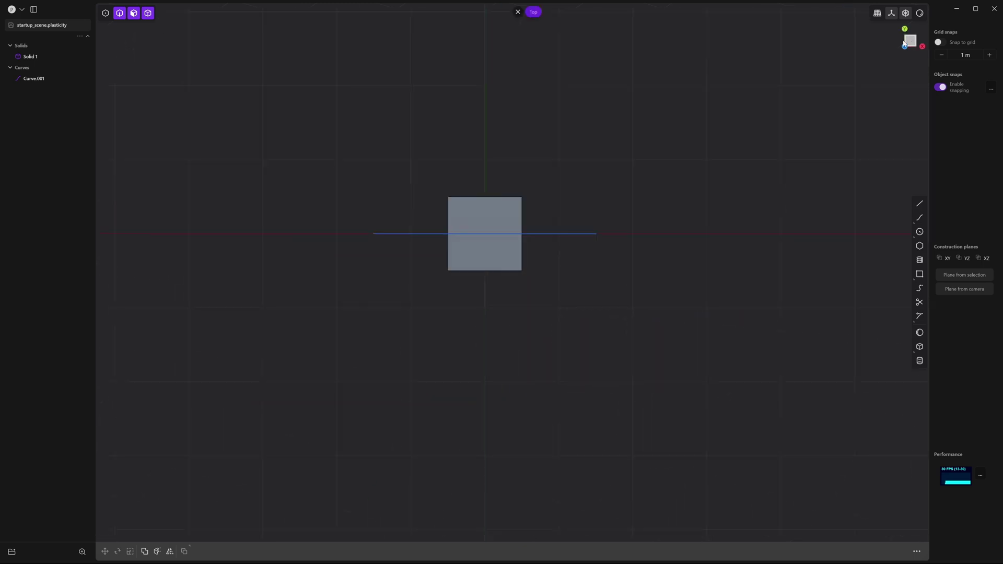
pyautogui.moveTo(518, 222); pyautogui.dragTo(601, 254, button='middle')
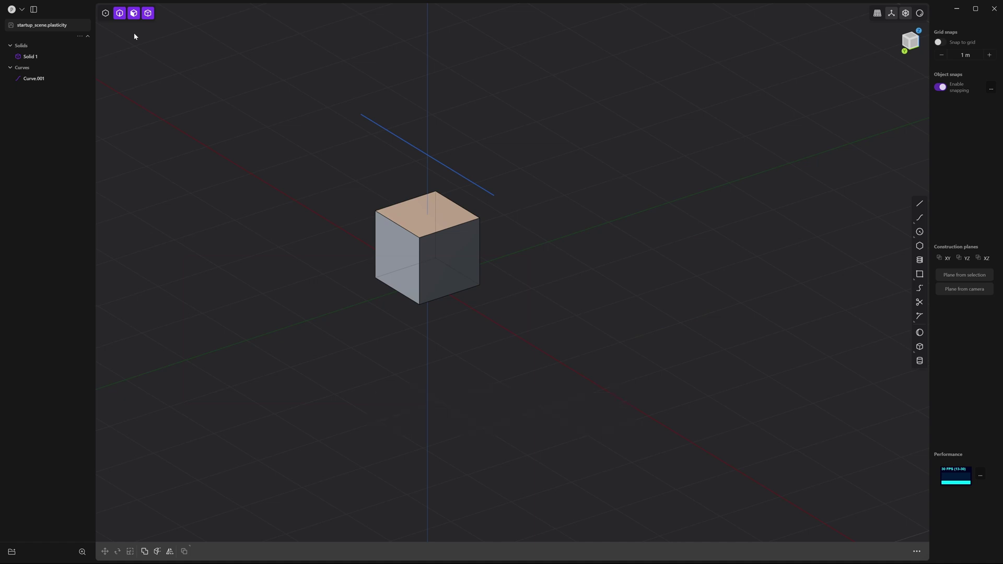
# Select both end points of the curve in control-point mode
pyautogui.press('1')
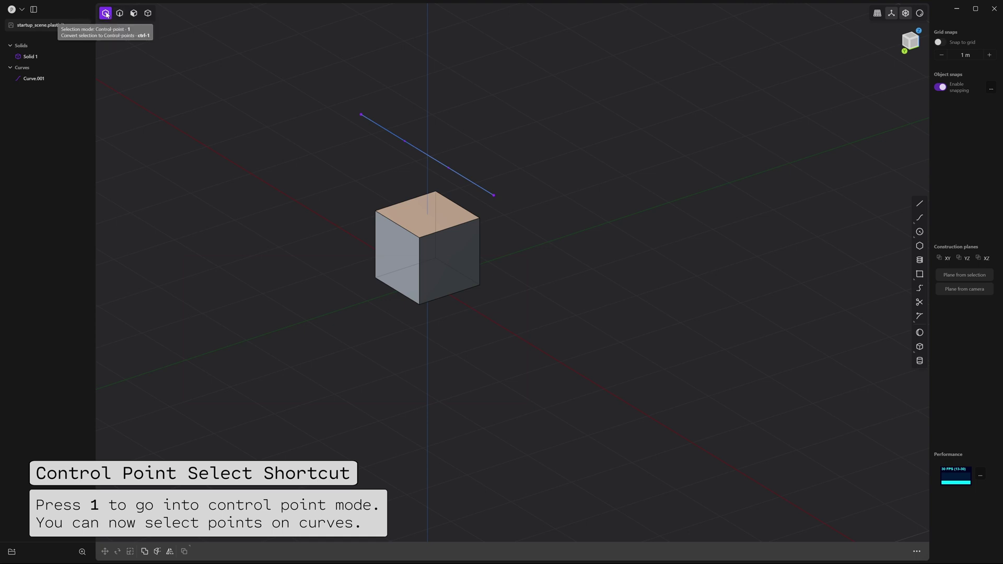
pyautogui.click(361, 115)
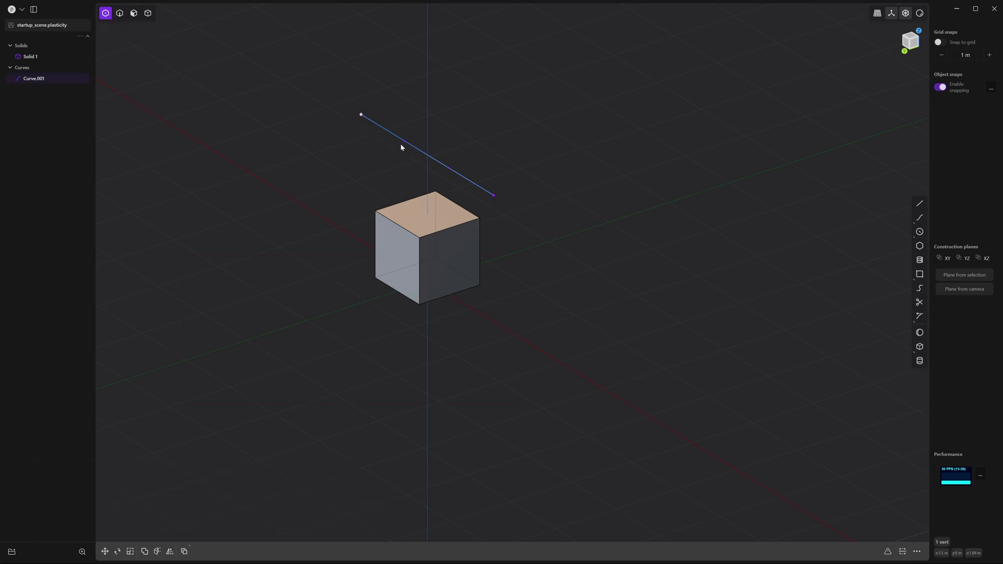
pyautogui.click(491, 196)
# In edge mode, select the cube's top edge and then the whole curve
pyautogui.press('2')
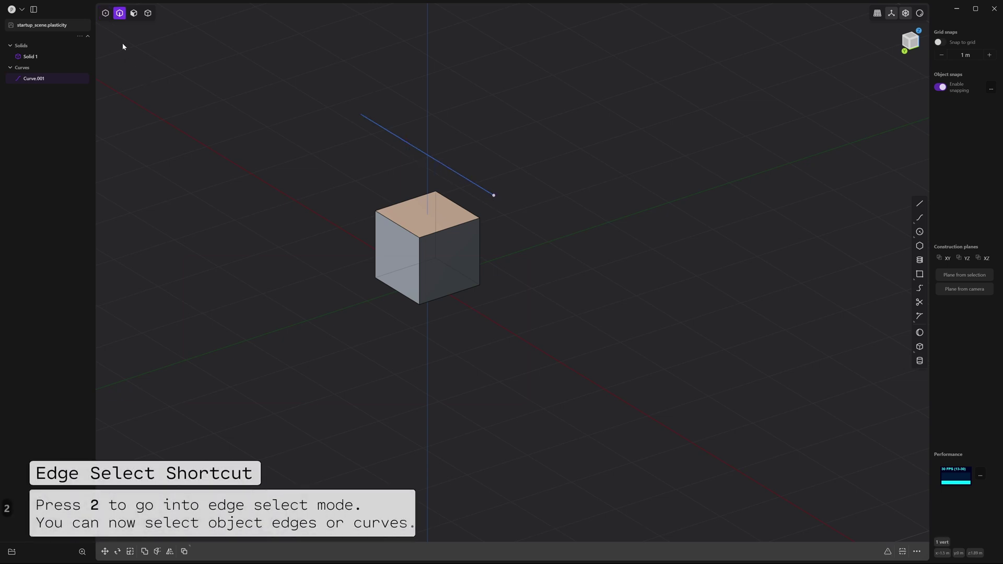
pyautogui.click(391, 224)
pyautogui.press('f')
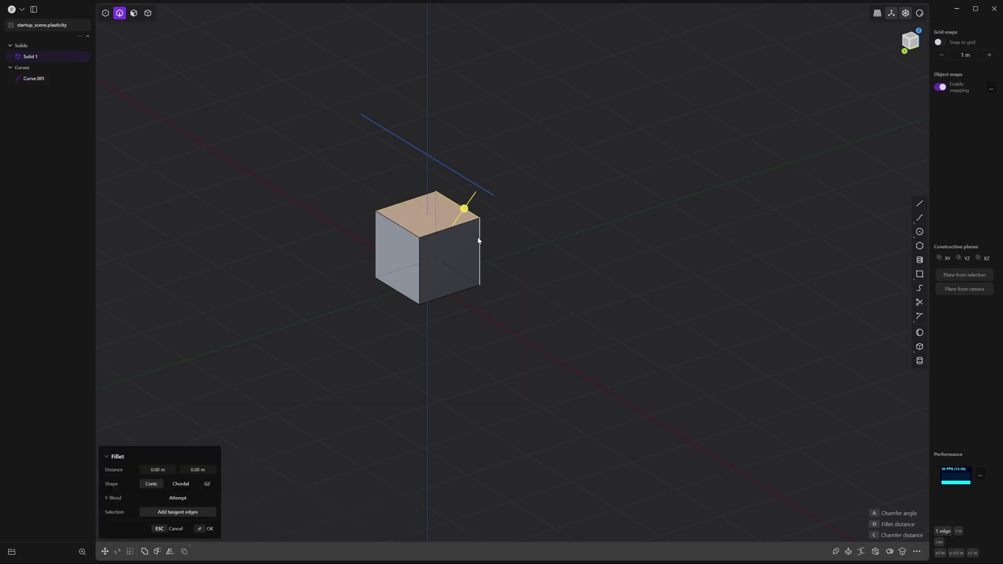
pyautogui.click(415, 152)
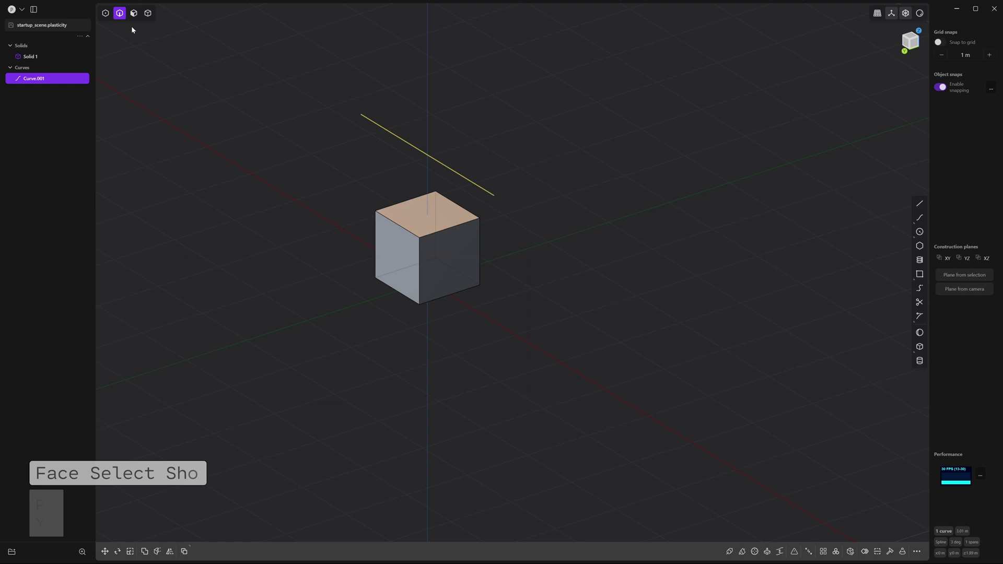
pyautogui.press('3')
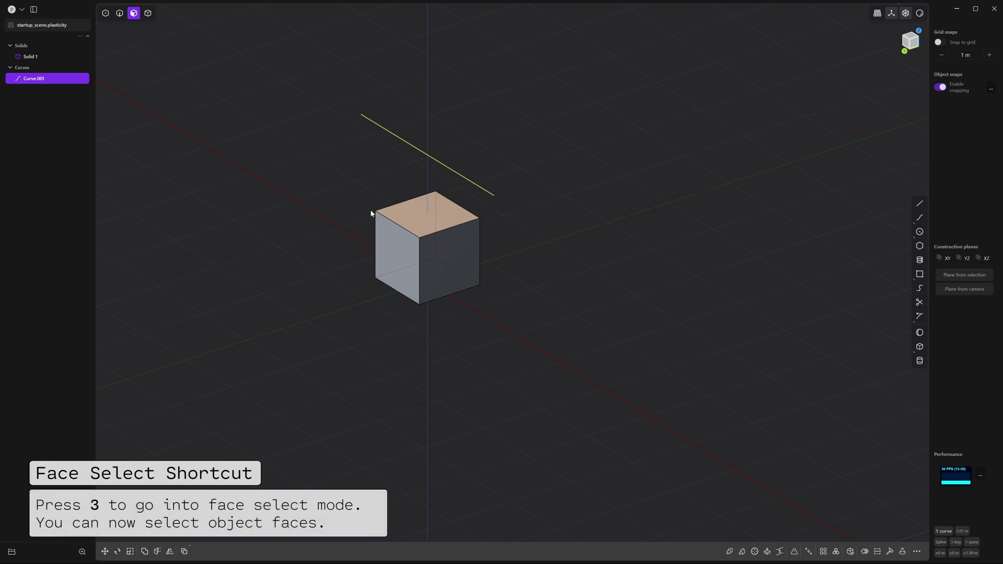
pyautogui.click(396, 259)
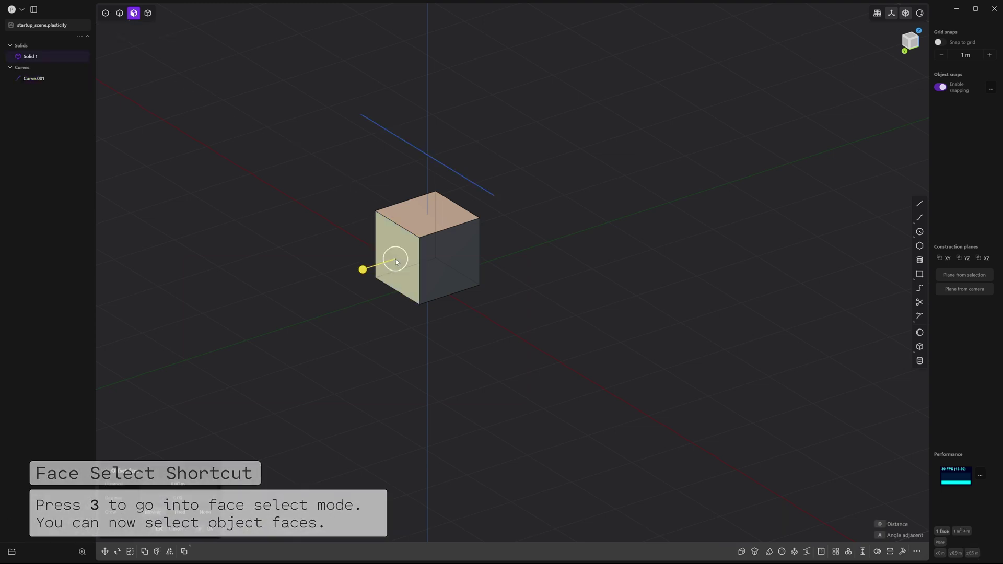
pyautogui.click(449, 257)
pyautogui.click(427, 218)
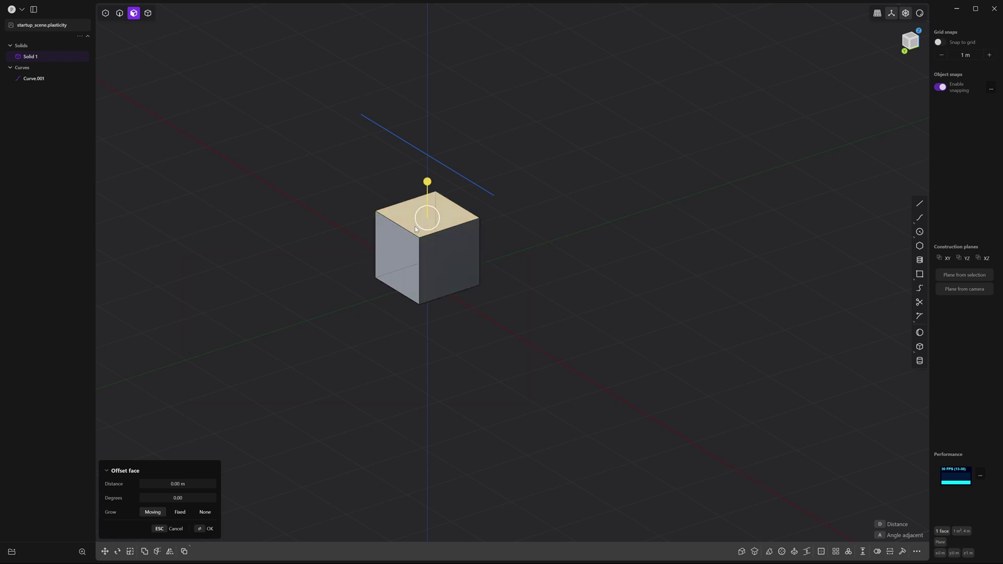
pyautogui.click(393, 245)
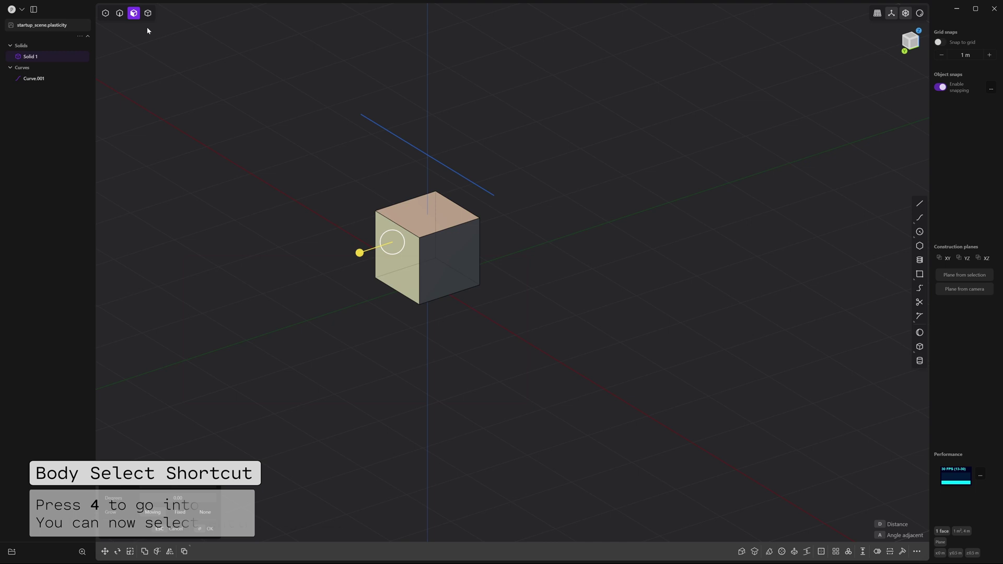
pyautogui.press('4')
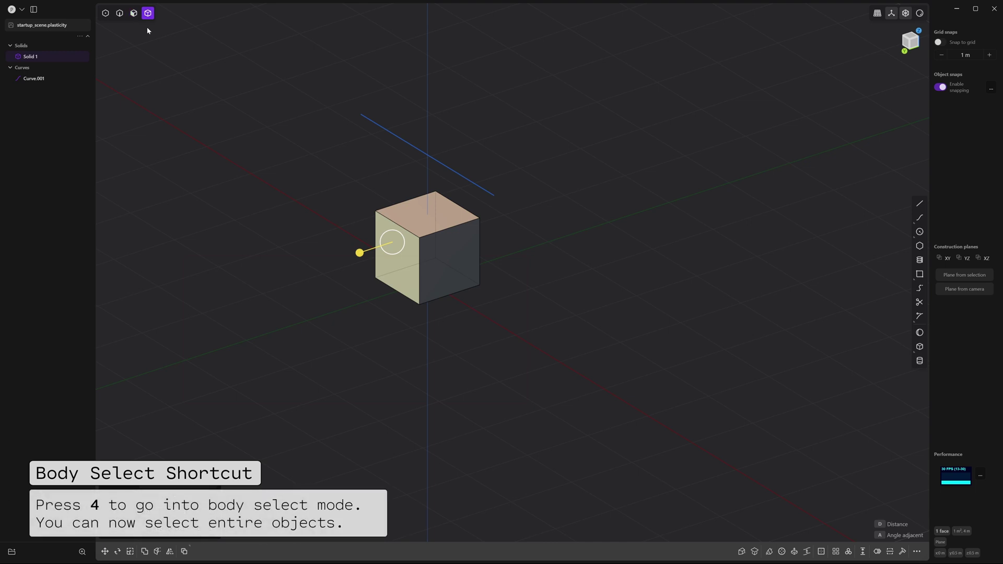
pyautogui.click(424, 229)
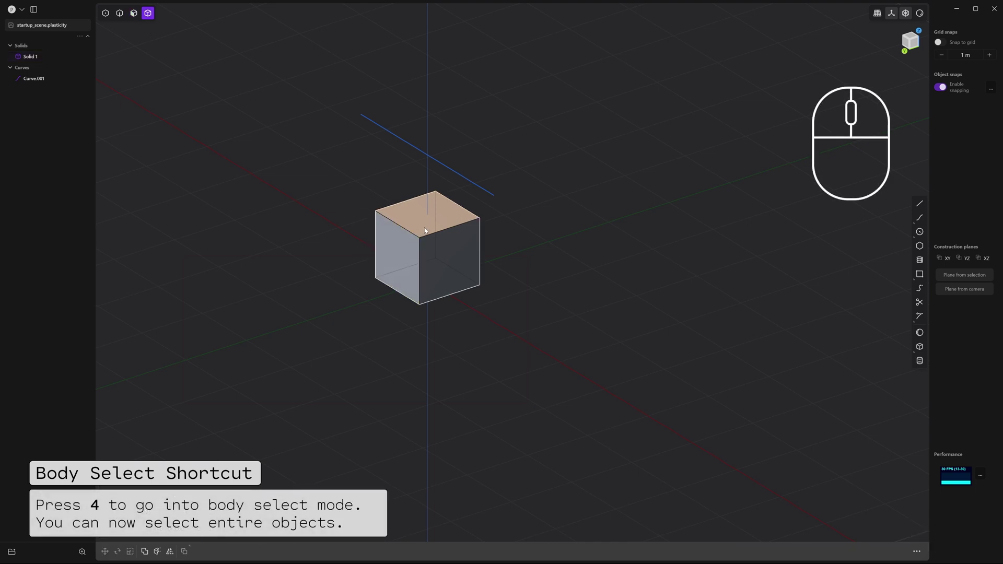
pyautogui.click(425, 228)
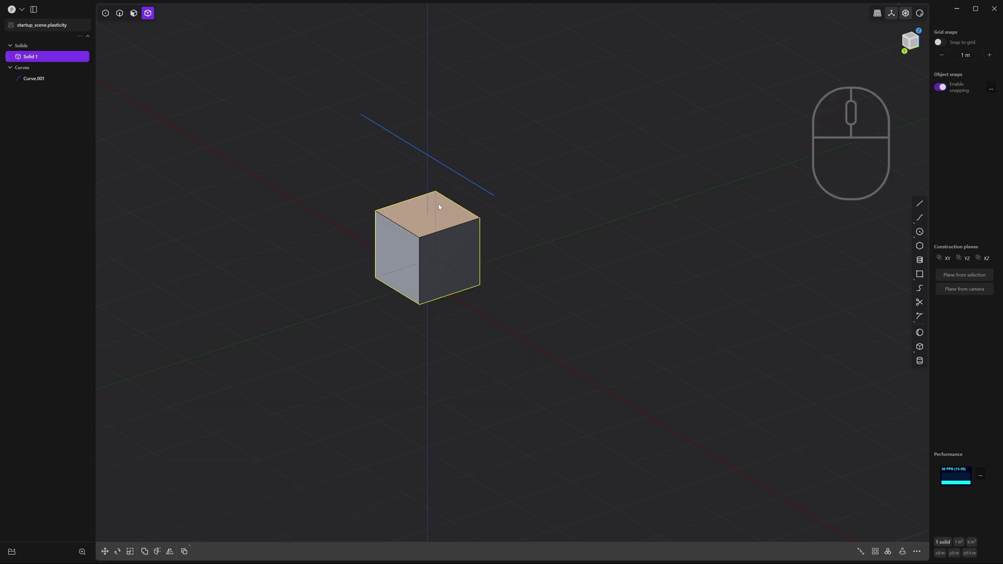
pyautogui.press('Escape')
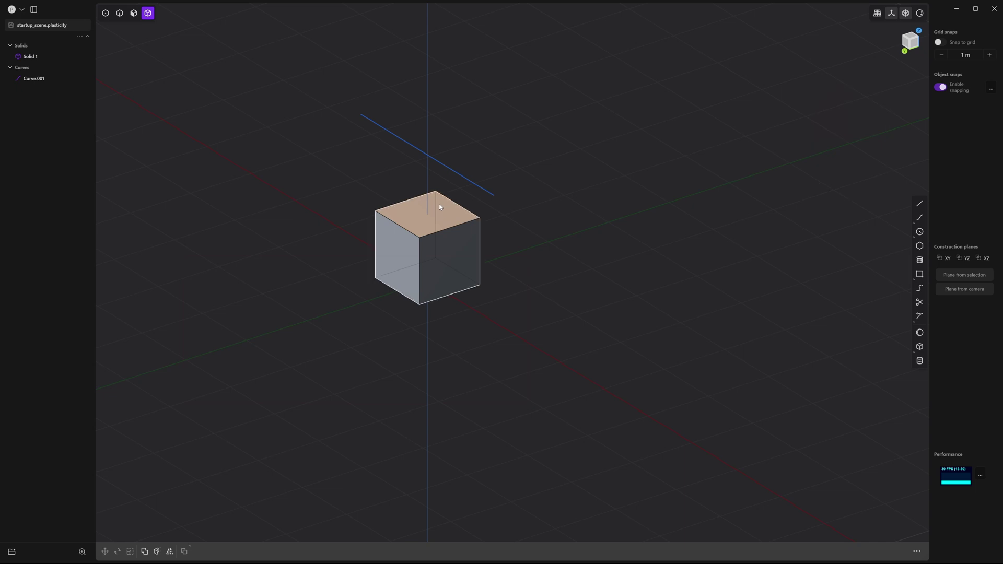
pyautogui.click(443, 255)
pyautogui.press('3')
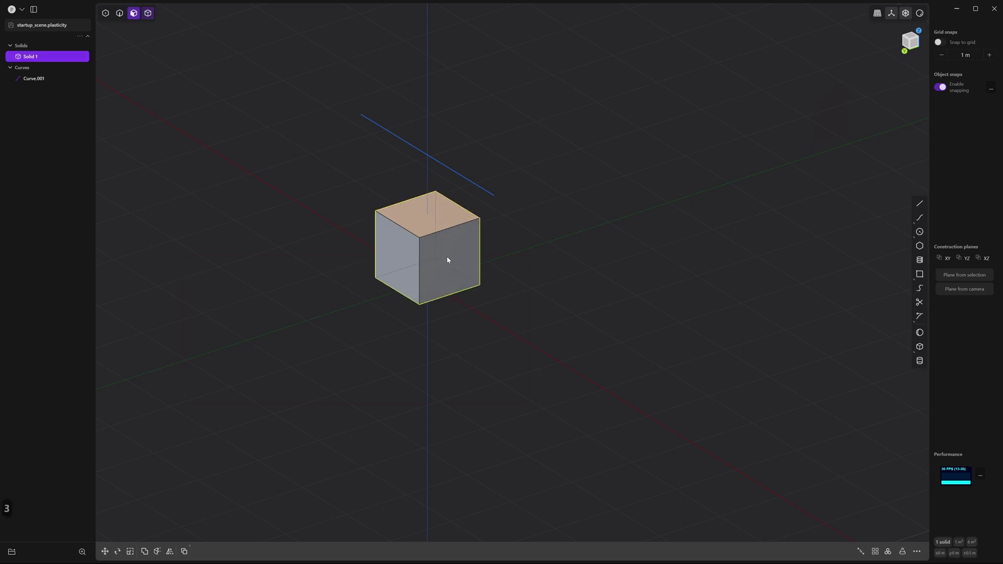
pyautogui.click(450, 254)
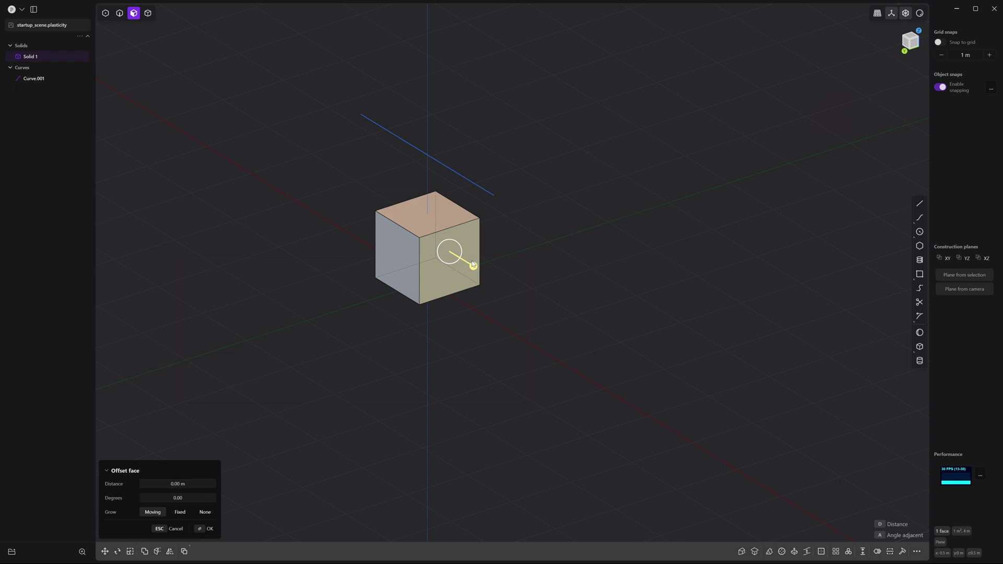
pyautogui.press('4')
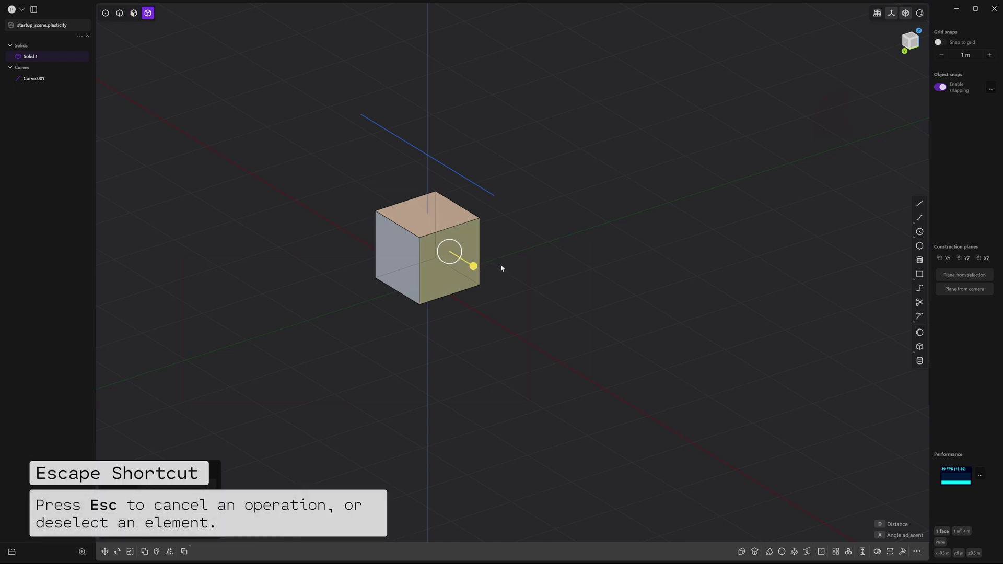
pyautogui.press('Escape')
pyautogui.press('Escape')
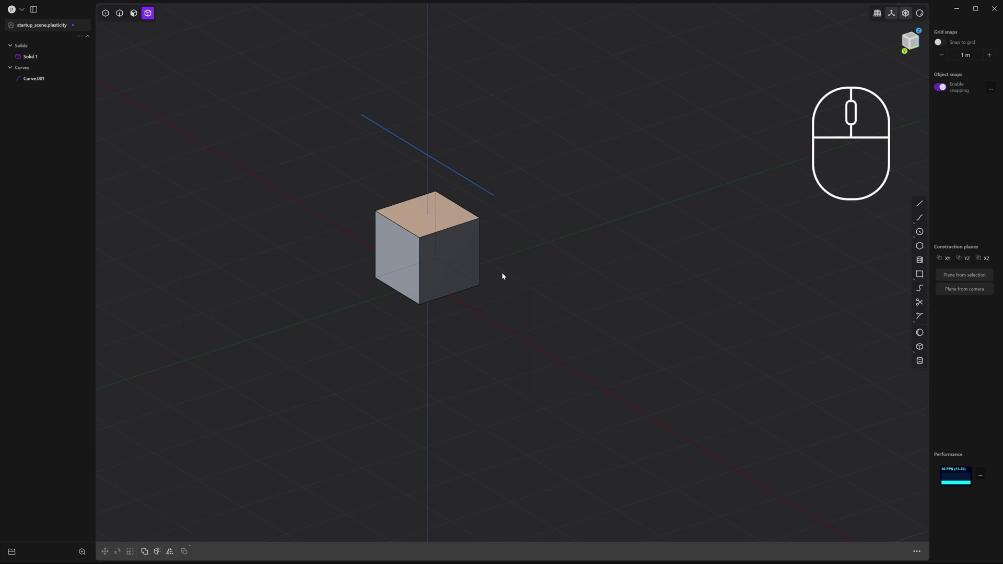
# Move the cube along X, Y and Z, then freely, about -0.41, 0.29, 0.15 m
pyautogui.click(440, 252)
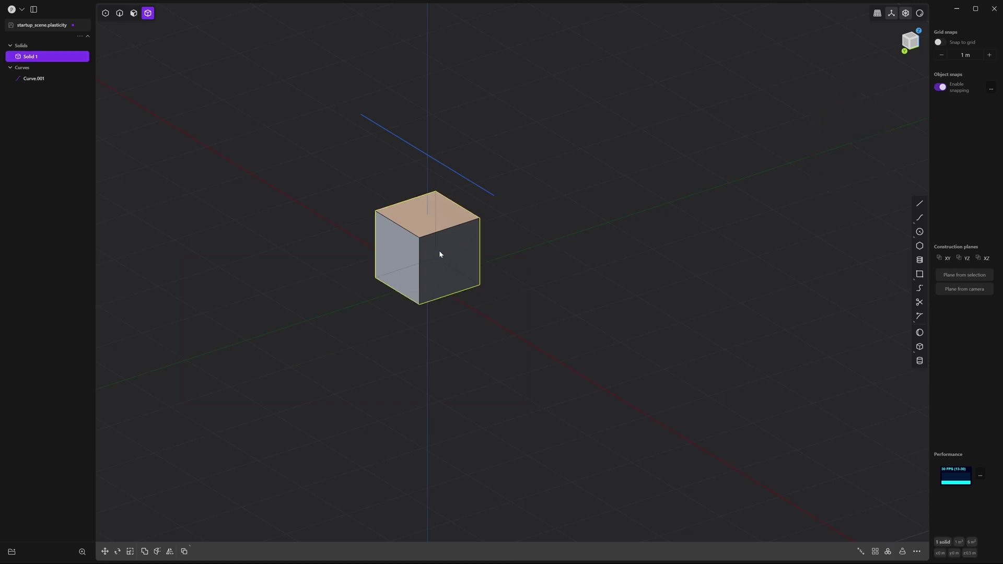
pyautogui.press('g')
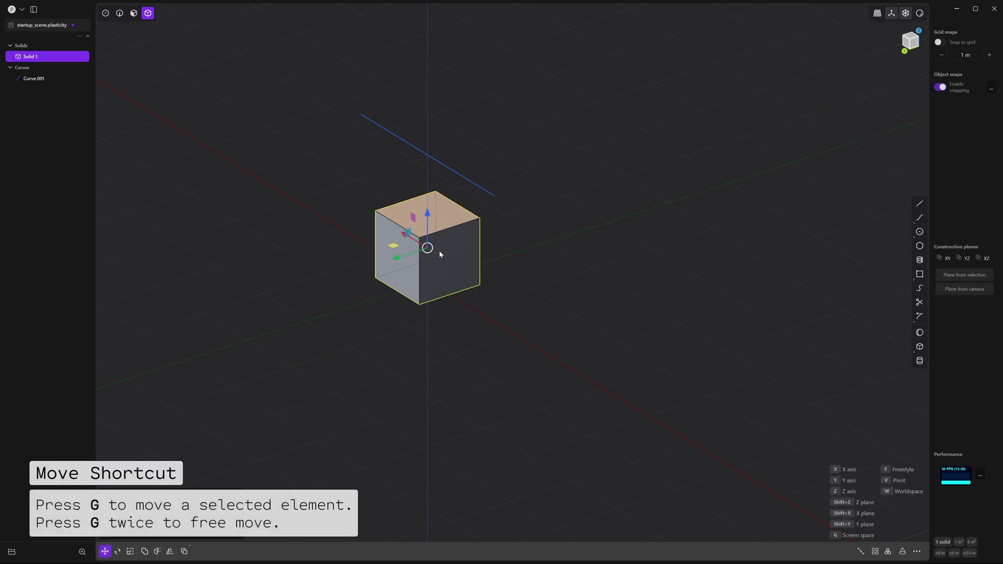
pyautogui.press('x')
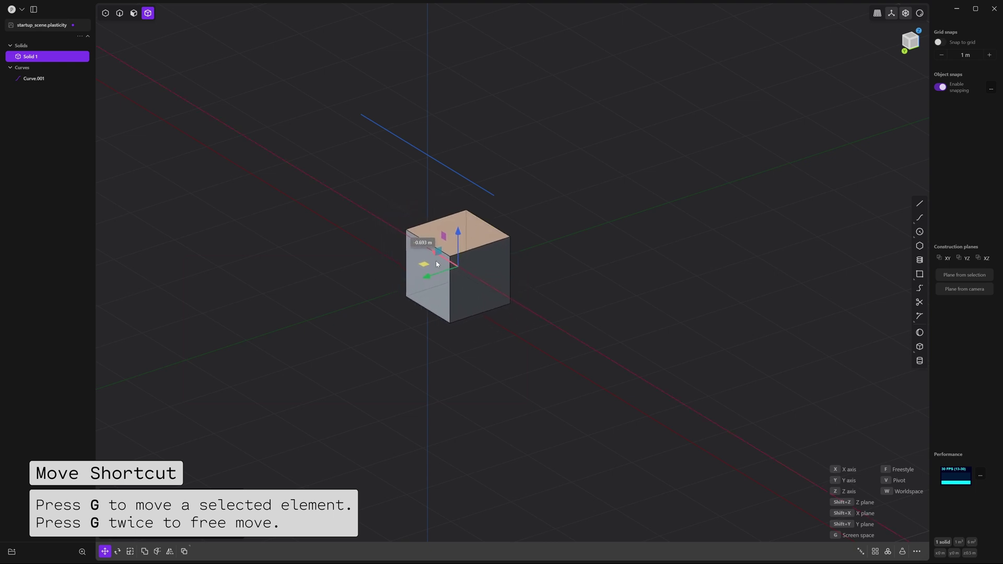
pyautogui.click(431, 267)
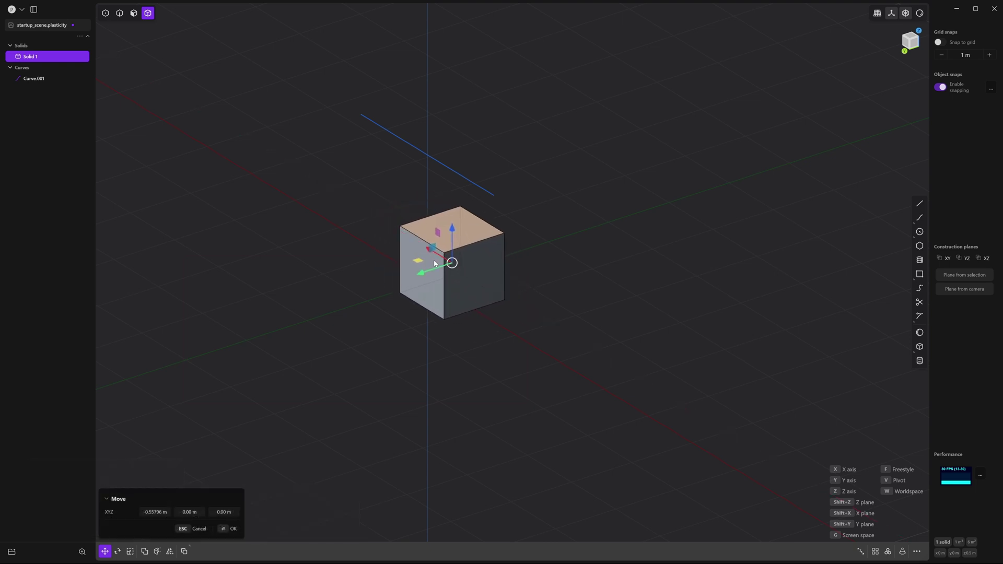
pyautogui.moveTo(421, 276)
pyautogui.mouseDown()
pyautogui.moveTo(374, 292)
pyautogui.moveTo(433, 270)
pyautogui.mouseUp()
pyautogui.moveTo(448, 229)
pyautogui.mouseDown()
pyautogui.moveTo(450, 199)
pyautogui.moveTo(448, 253)
pyautogui.moveTo(448, 221)
pyautogui.mouseUp()
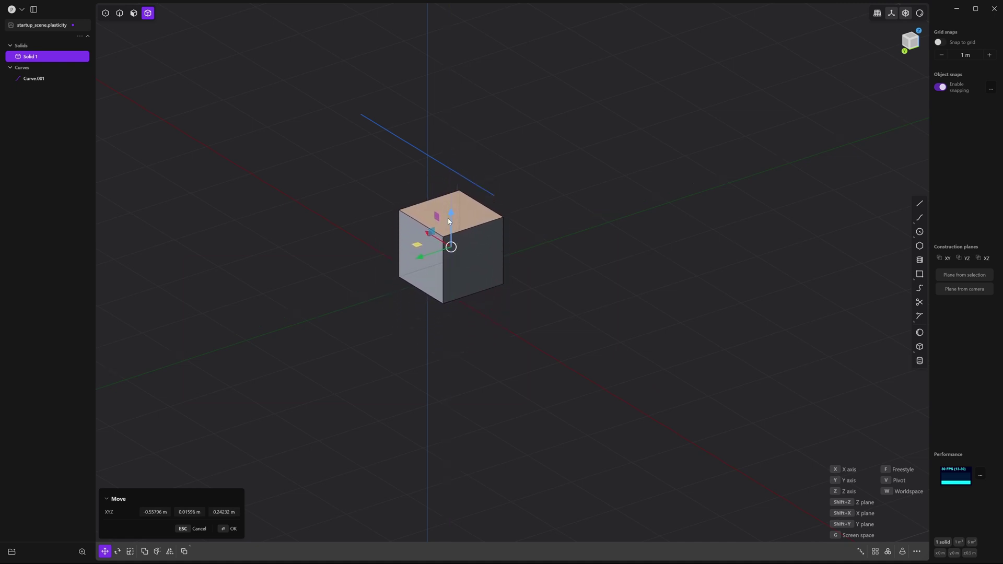
pyautogui.press('g')
pyautogui.press('g')
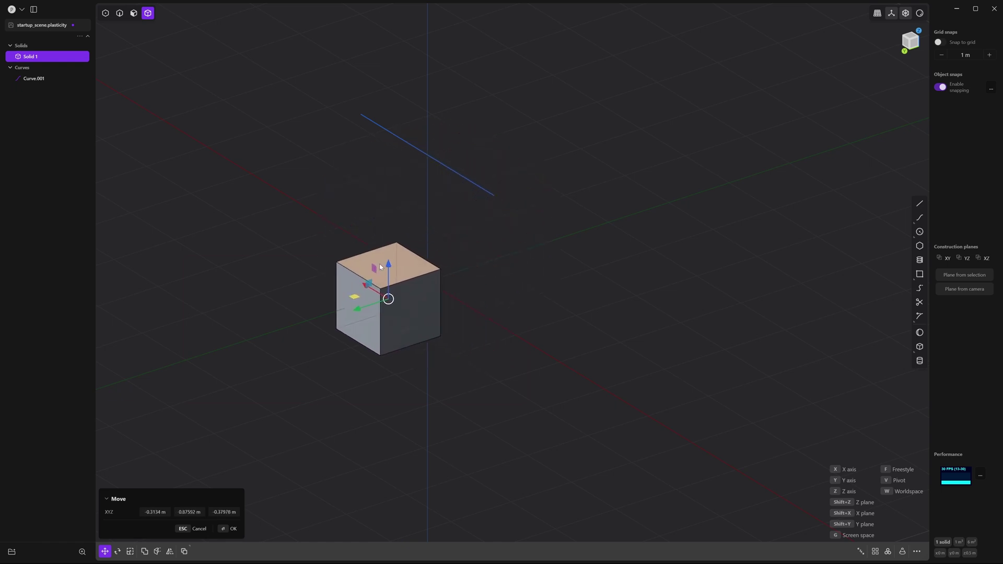
pyautogui.moveTo(380, 267); pyautogui.dragTo(426, 228)
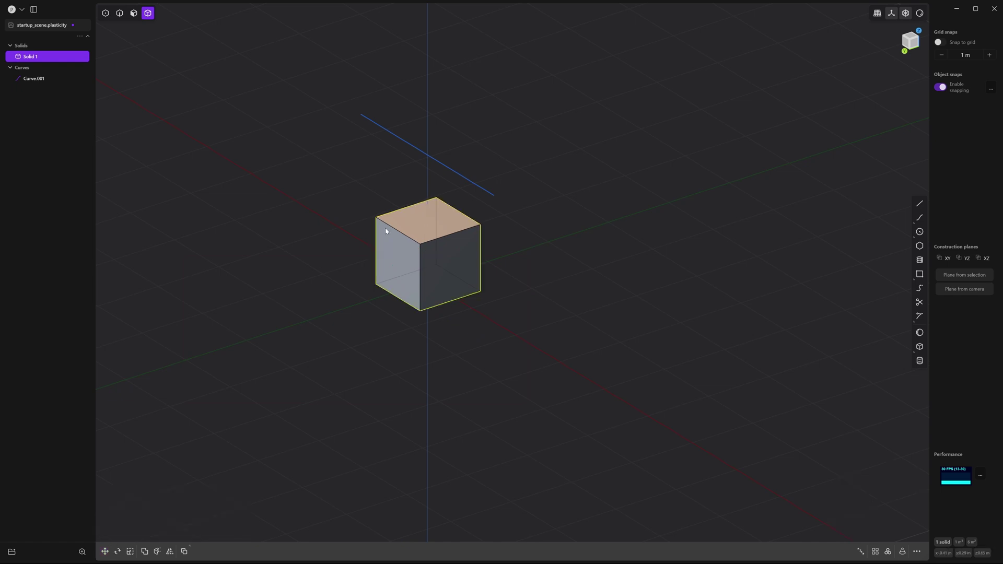
# Rotate the cube twice, the second time by about 16°, leaving it tilted
pyautogui.press('r')
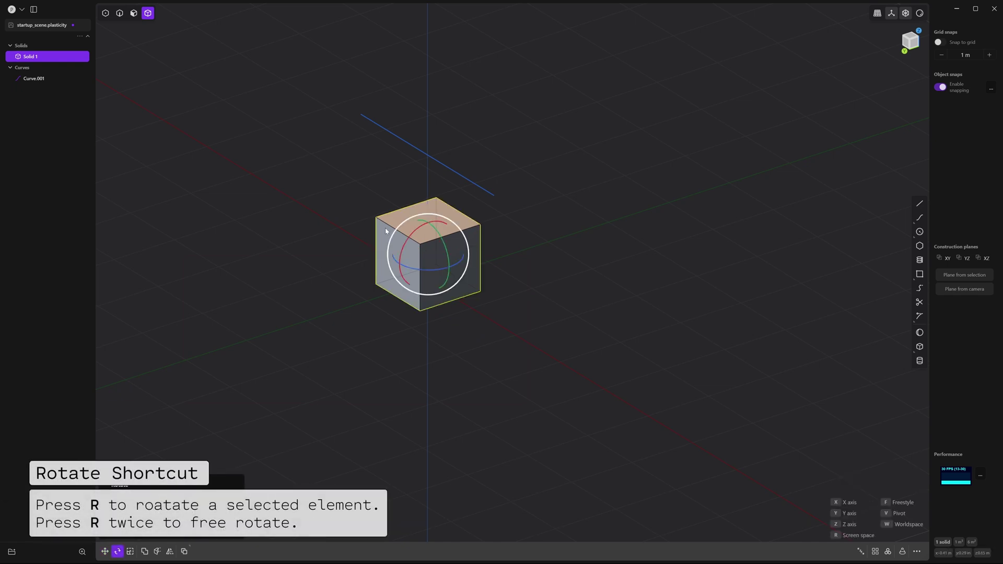
pyautogui.moveTo(402, 250); pyautogui.dragTo(438, 258)
pyautogui.press('Return')
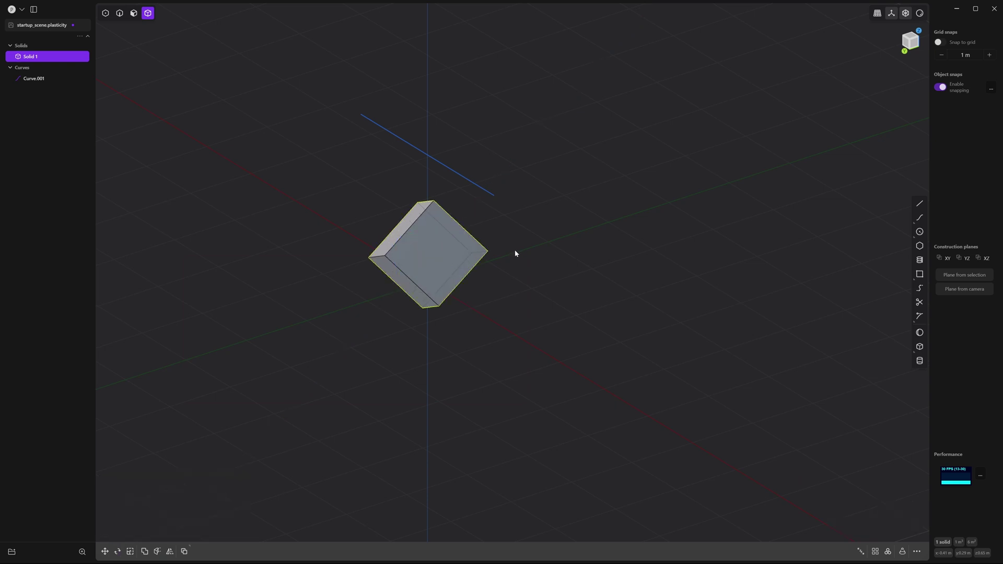
pyautogui.press('r')
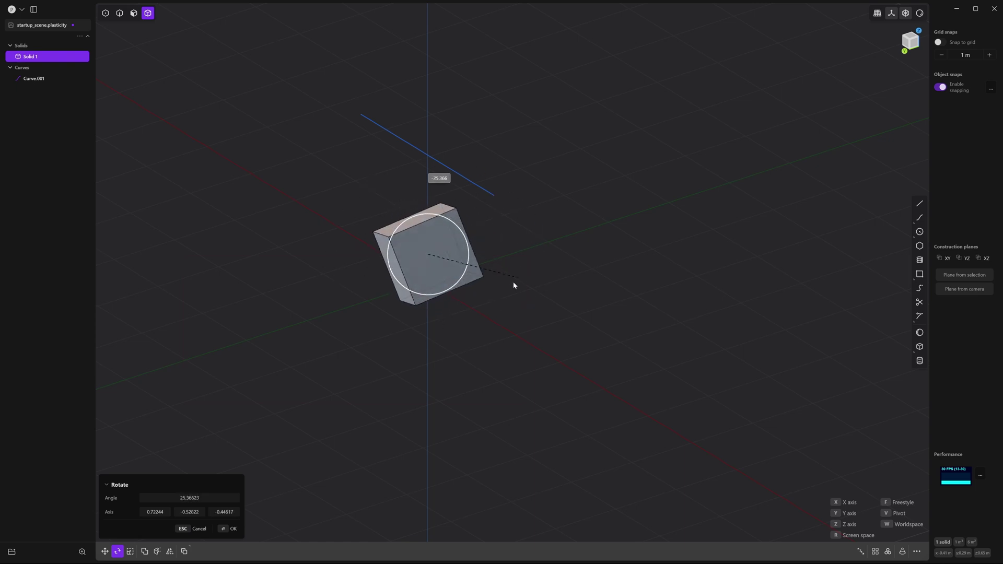
pyautogui.click(498, 240)
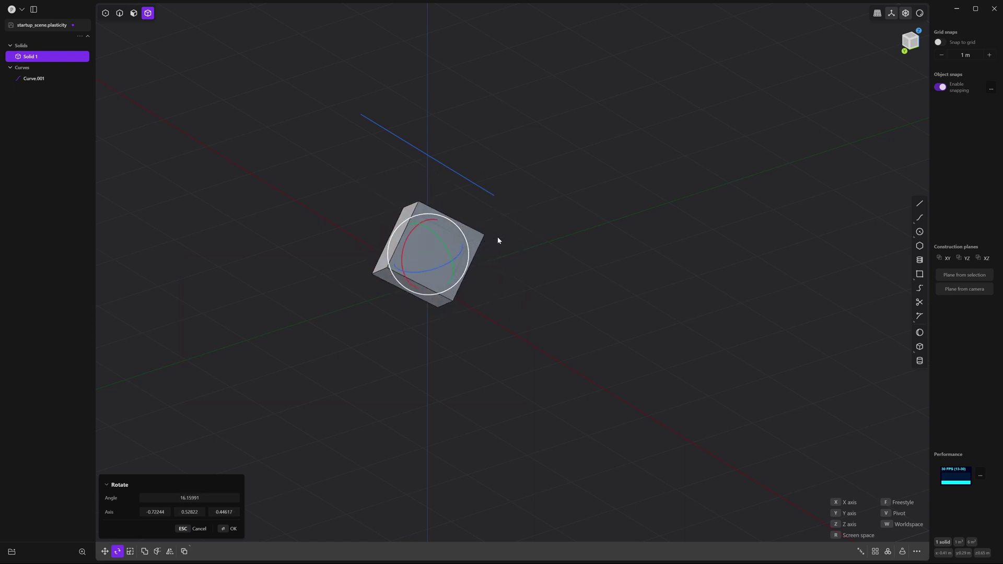
pyautogui.press('Return')
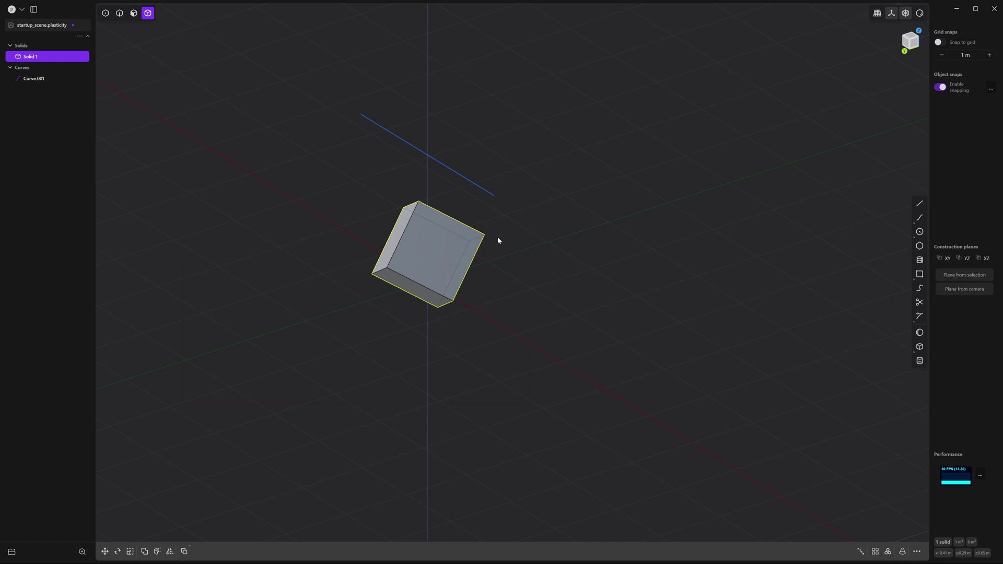
# Stretch the cube along Y and flatten it along Z into a thin slab
pyautogui.press('s')
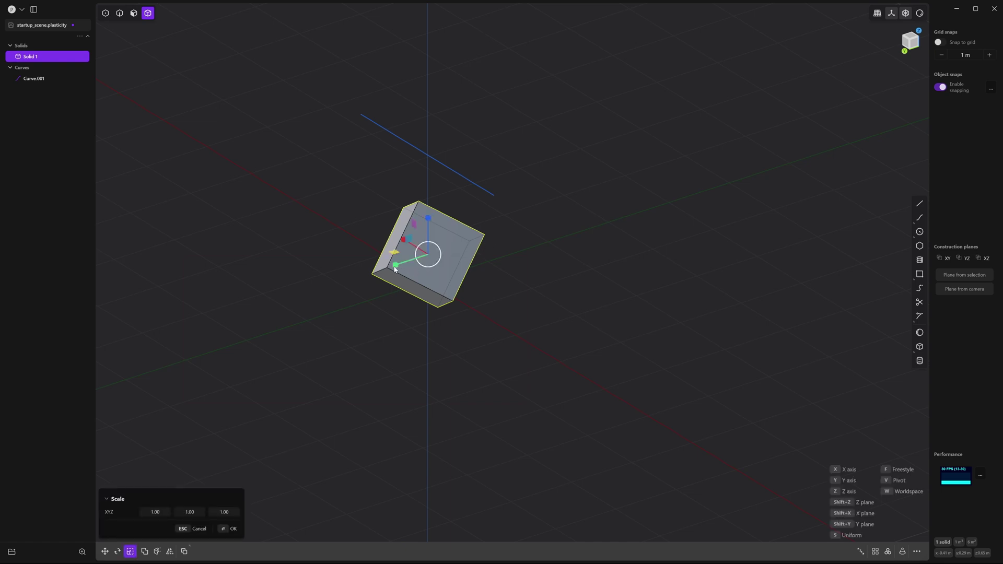
pyautogui.moveTo(395, 265); pyautogui.dragTo(349, 280)
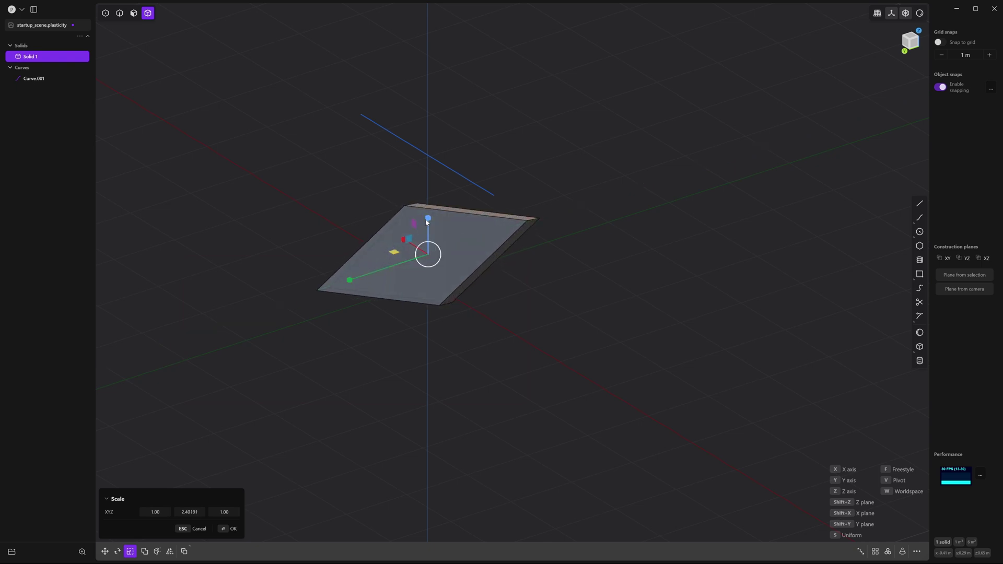
pyautogui.moveTo(429, 218)
pyautogui.mouseDown()
pyautogui.moveTo(432, 167)
pyautogui.moveTo(430, 233)
pyautogui.mouseUp()
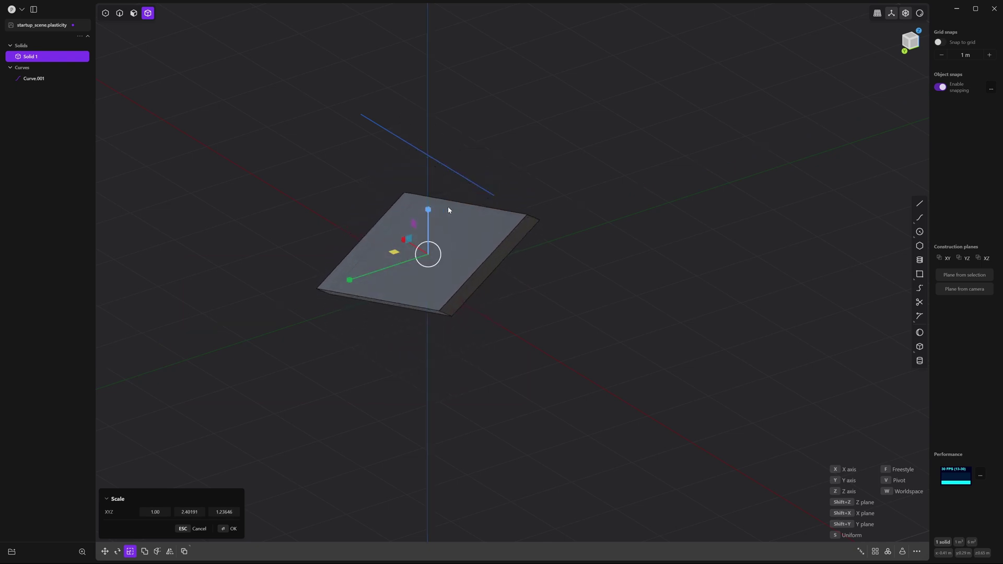
pyautogui.press('Return')
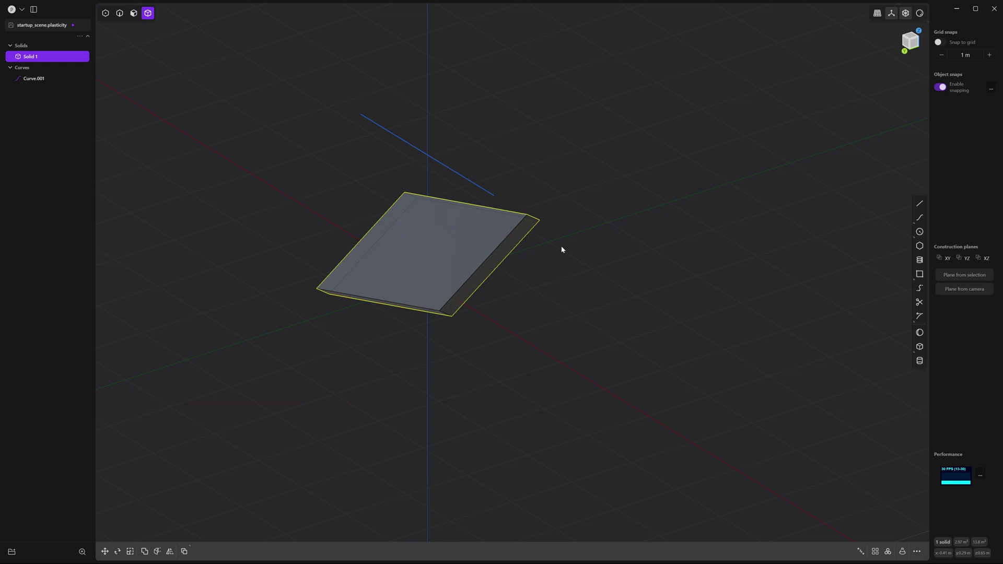
# Scale the slab up uniformly by about 1.45
pyautogui.press('s')
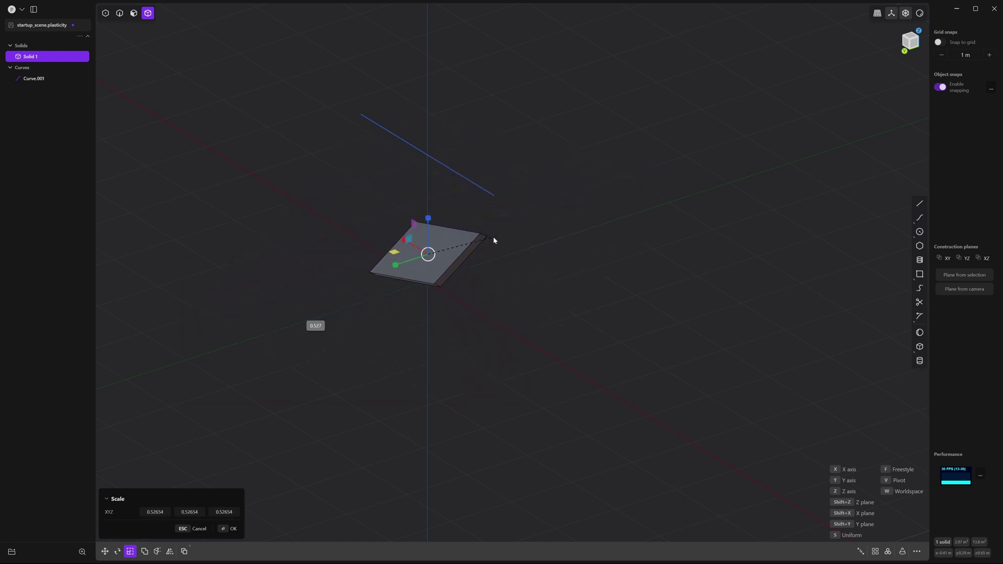
pyautogui.click(599, 198)
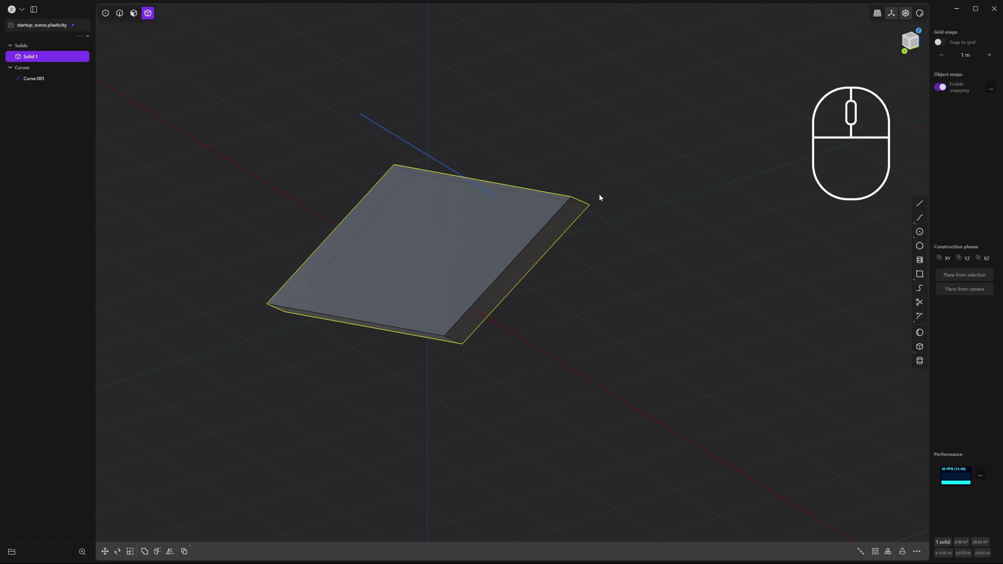
pyautogui.rightClick(599, 193)
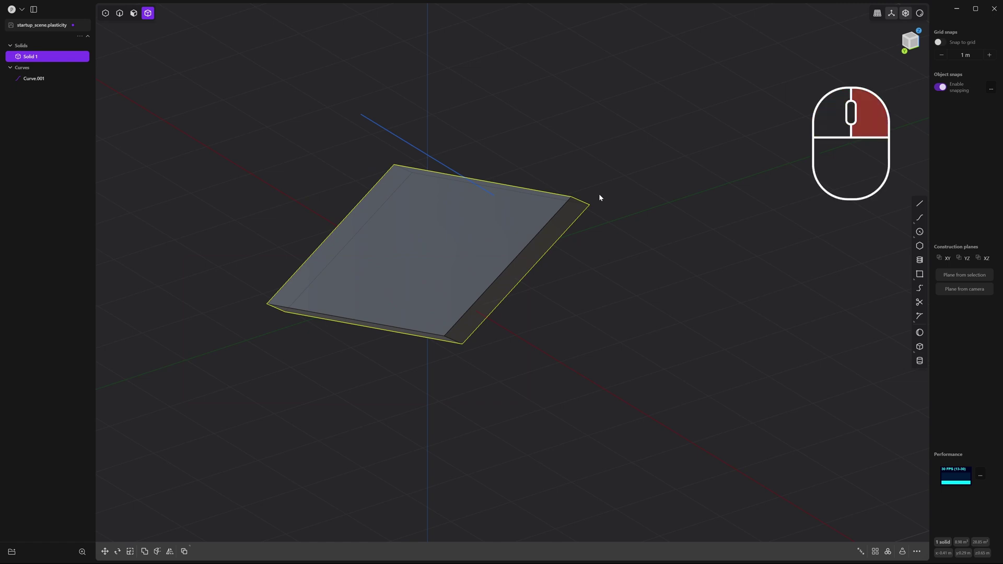
# Raise Curve.001's upper endpoint slightly along the Z axis
pyautogui.click(374, 142)
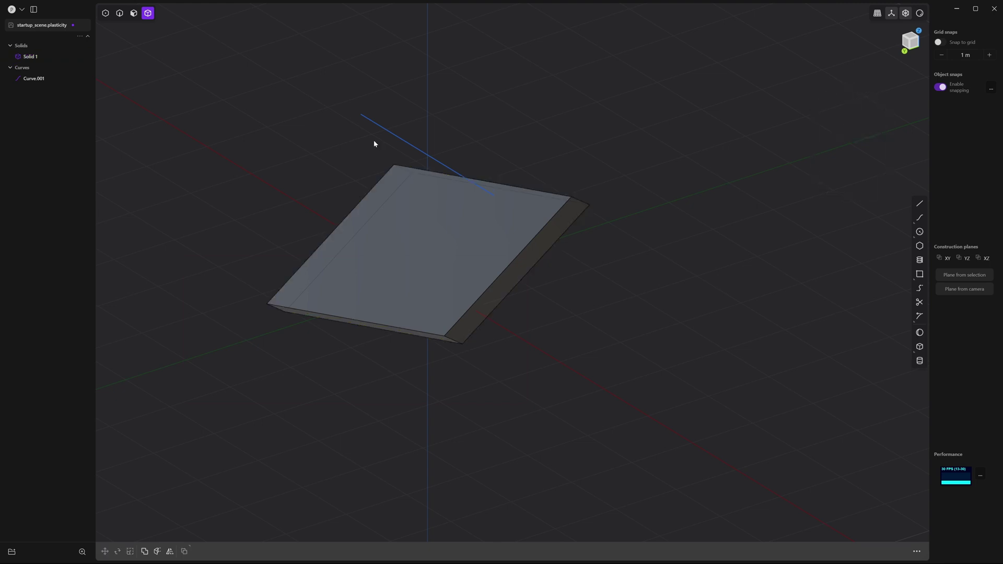
pyautogui.press('1')
pyautogui.click(361, 115)
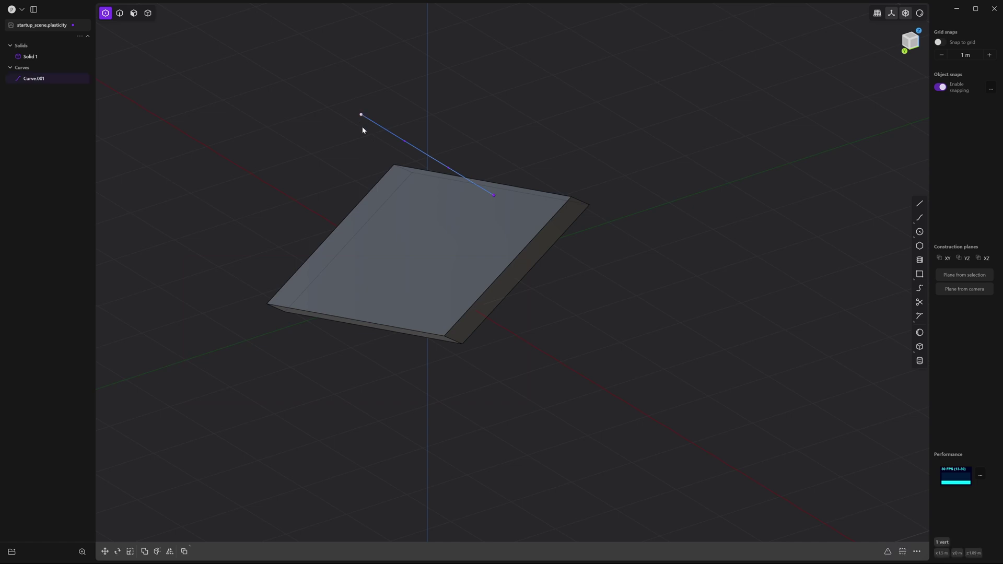
pyautogui.press('g')
pyautogui.moveTo(361, 97); pyautogui.dragTo(352, 44)
pyautogui.press('Return')
pyautogui.click(391, 78)
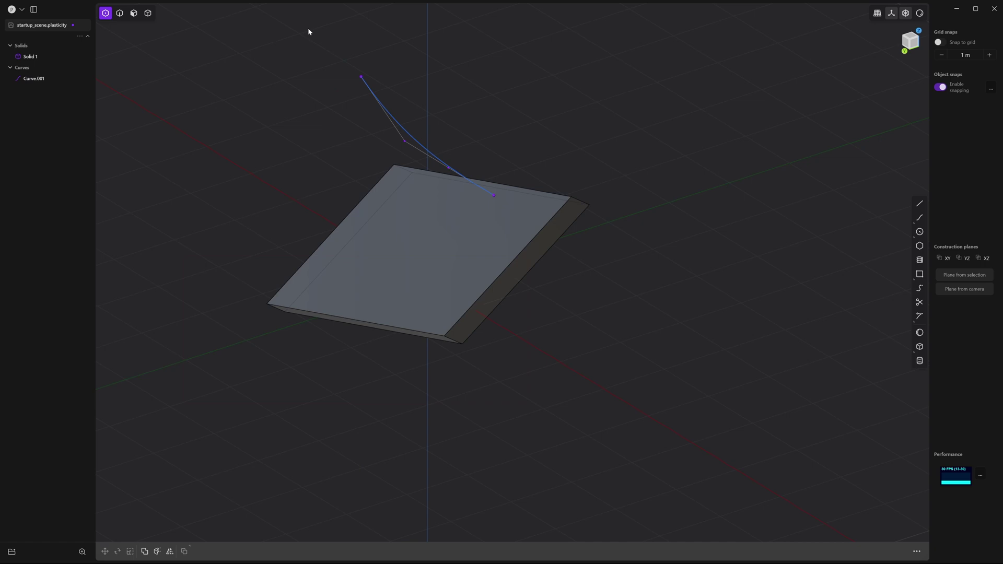
# Rotate Curve.001 about the X axis to roughly 328° so it arcs upward
pyautogui.moveTo(309, 27); pyautogui.dragTo(437, 158)
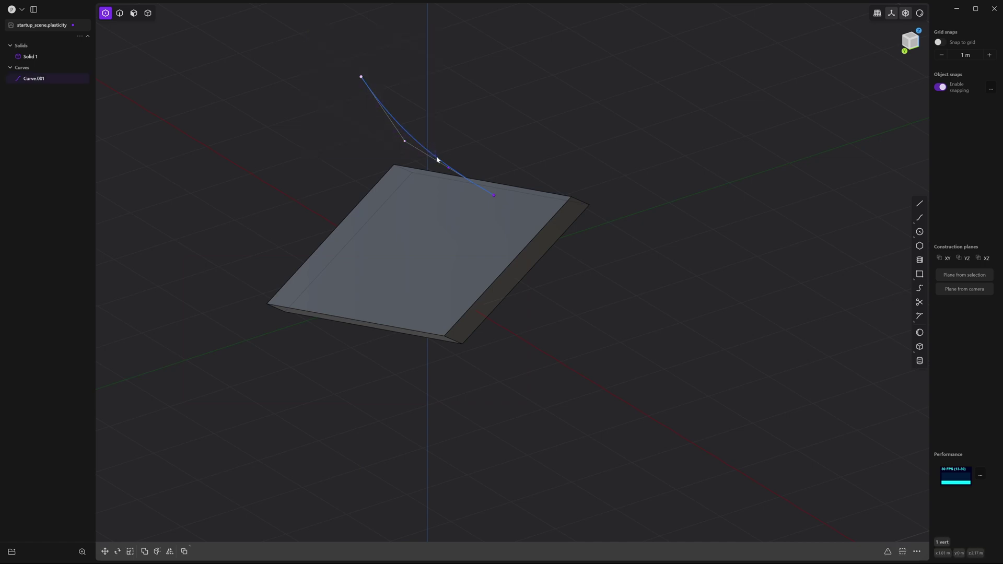
pyautogui.press('r')
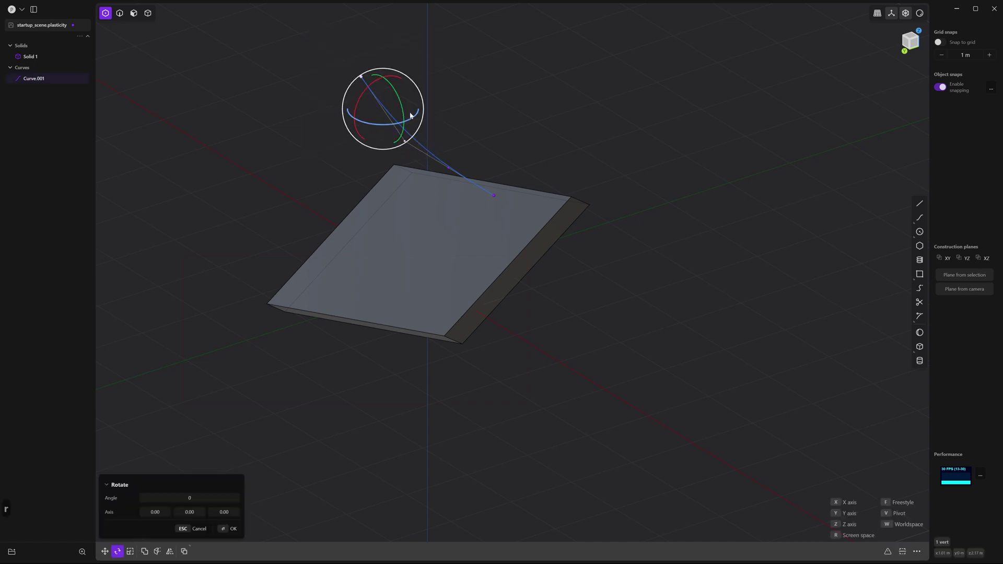
pyautogui.press('y')
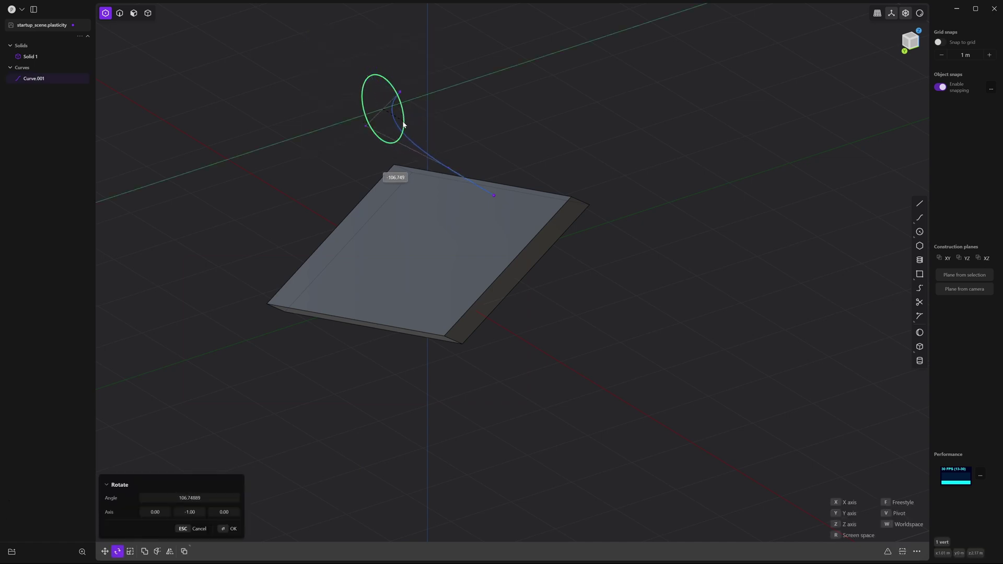
pyautogui.press('y')
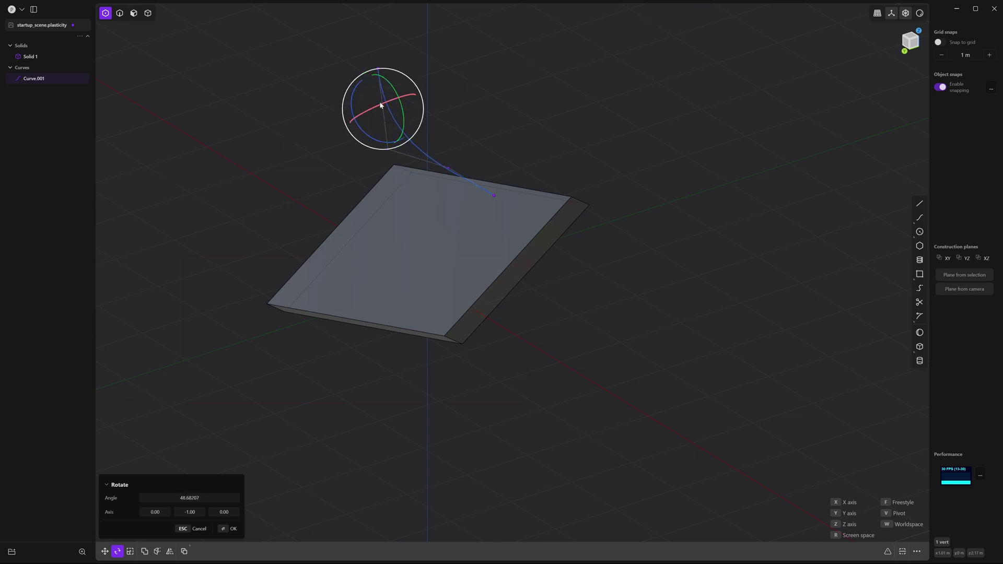
pyautogui.press('x')
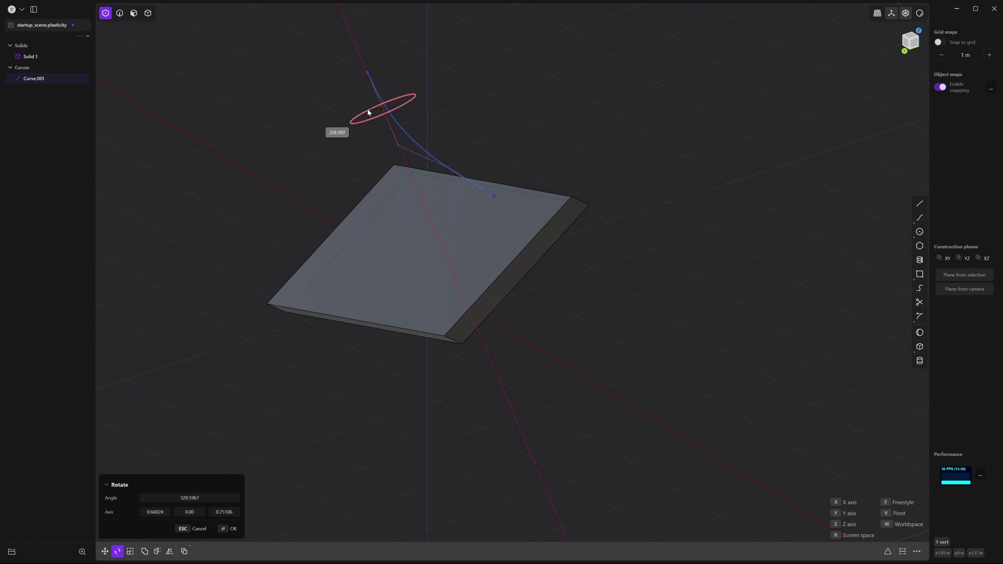
pyautogui.click(382, 111)
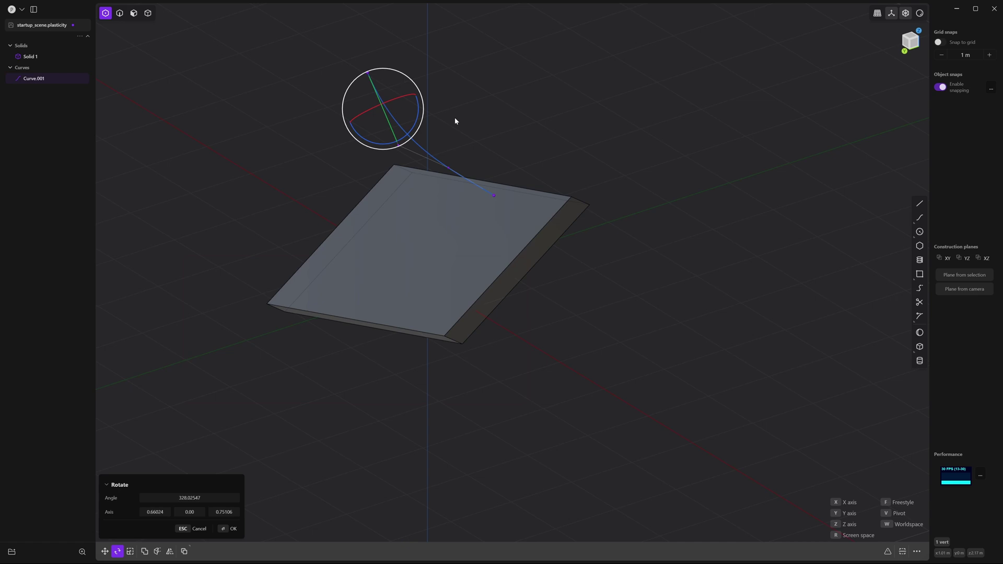
pyautogui.press('Return')
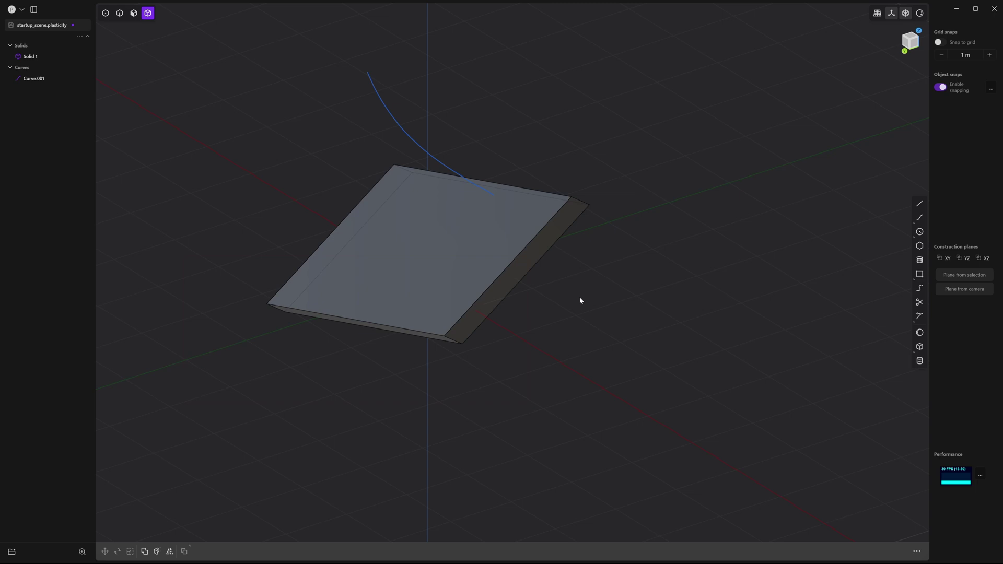
# Delete Solid 1 and Curve.001 via the outliner with X
pyautogui.click(41, 58)
pyautogui.press('x')
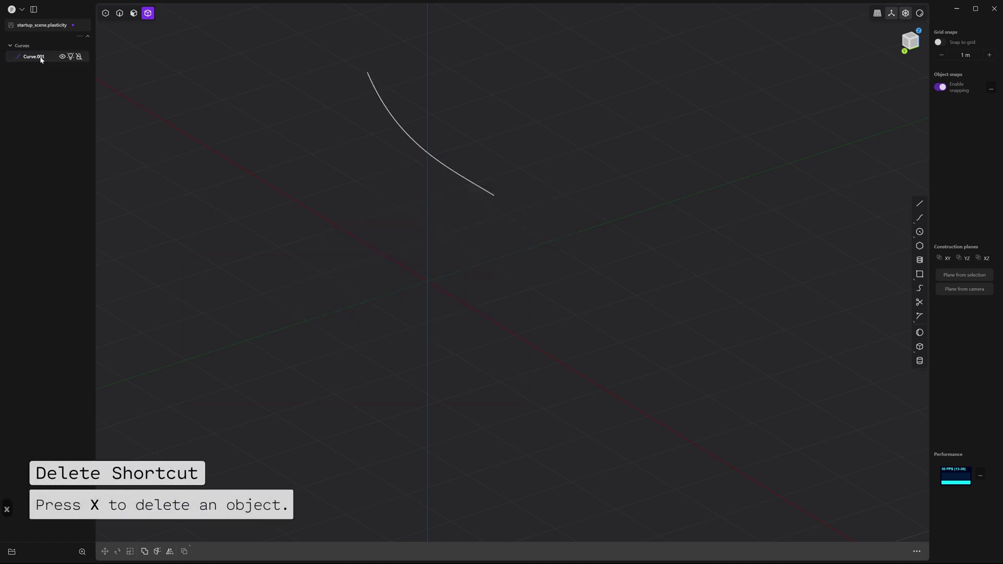
pyautogui.click(39, 62)
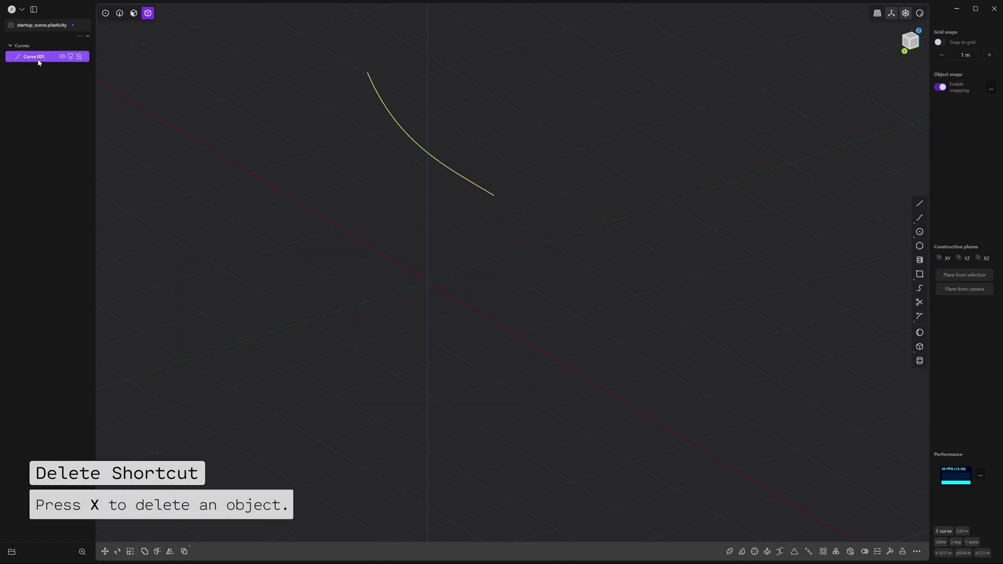
pyautogui.press('x')
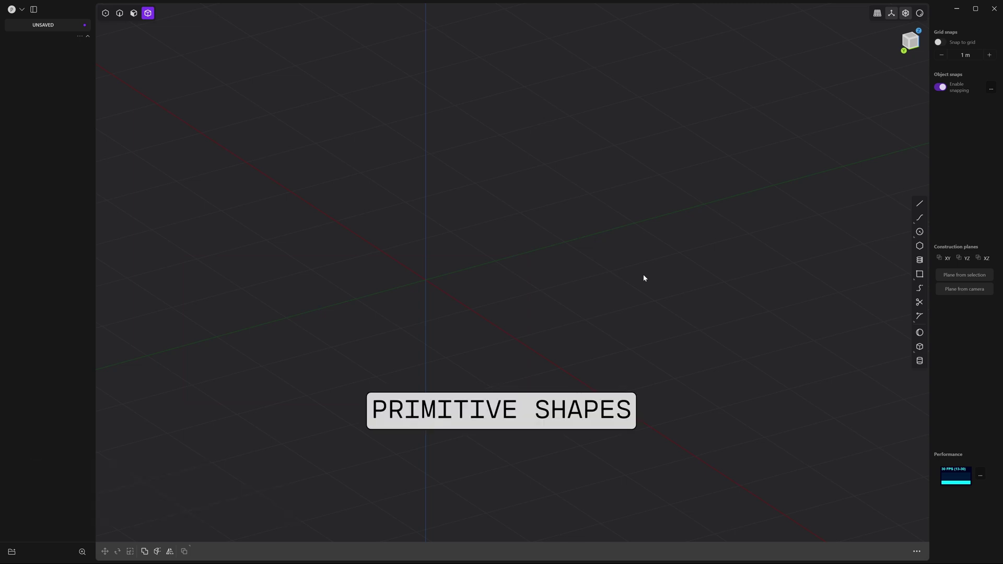
# Draw a sphere centred at the origin with a radius of about 2.00275 m
pyautogui.click(919, 332)
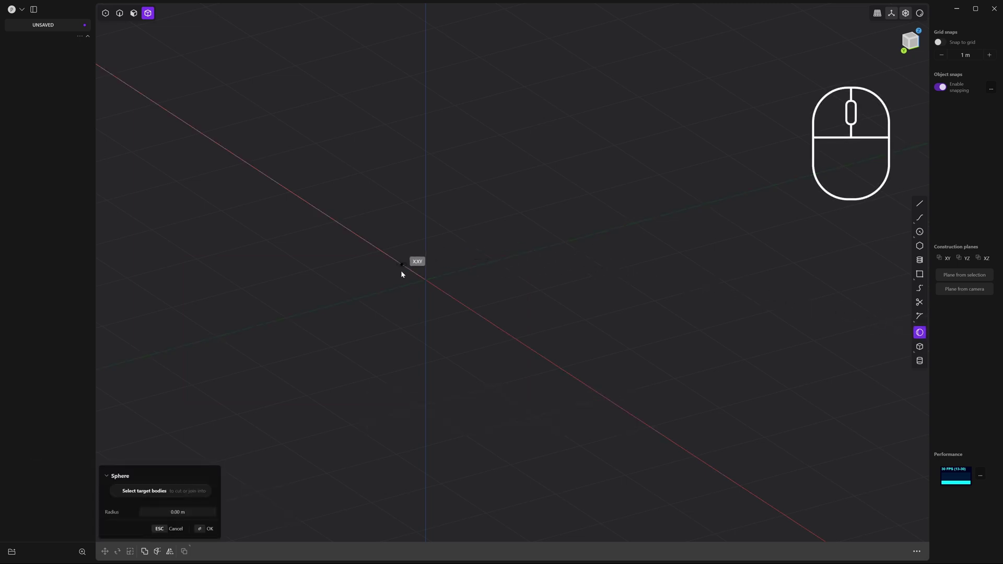
pyautogui.click(425, 283)
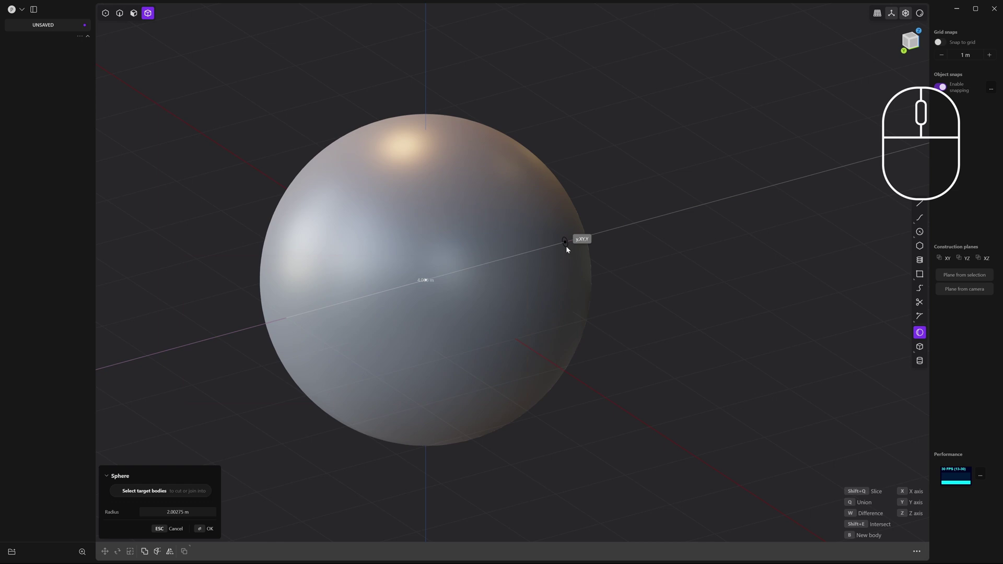
pyautogui.click(566, 248)
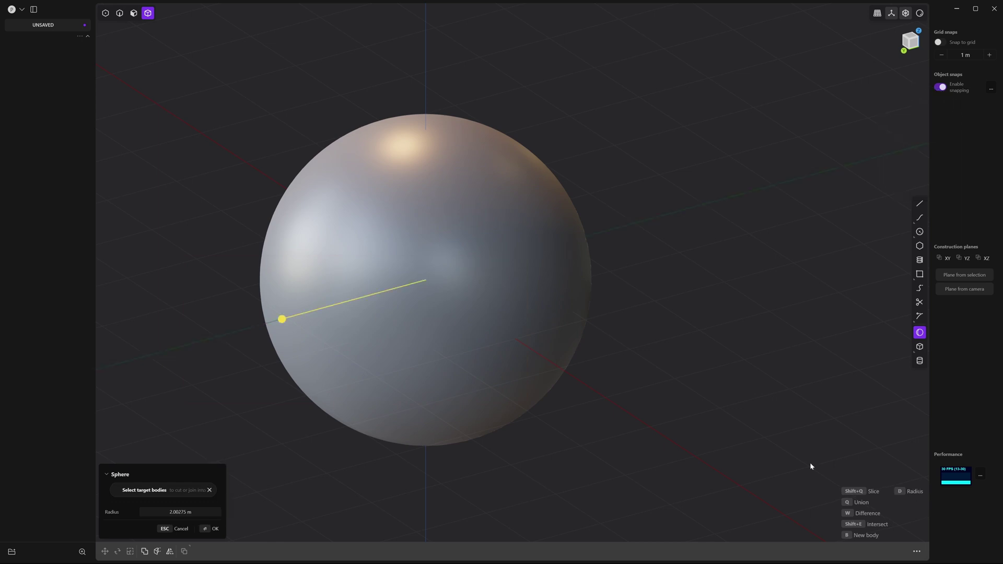
# Finish Sphere.001 in Right view and stretch it along Y by about 1.12
pyautogui.press('3')
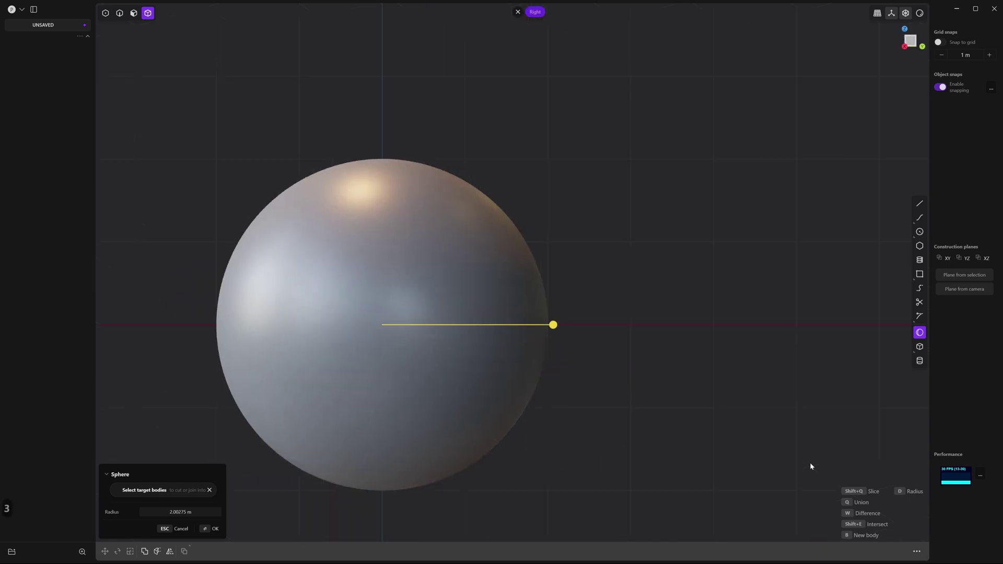
pyautogui.keyDown('shift'); pyautogui.moveTo(651, 455); pyautogui.dragTo(787, 395, button='middle'); pyautogui.keyUp('shift')
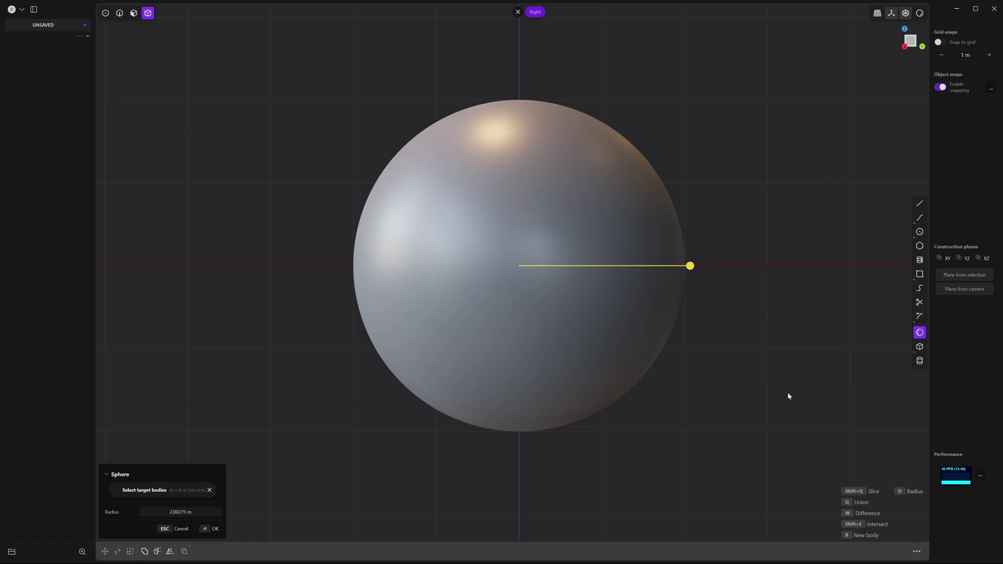
pyautogui.press('s')
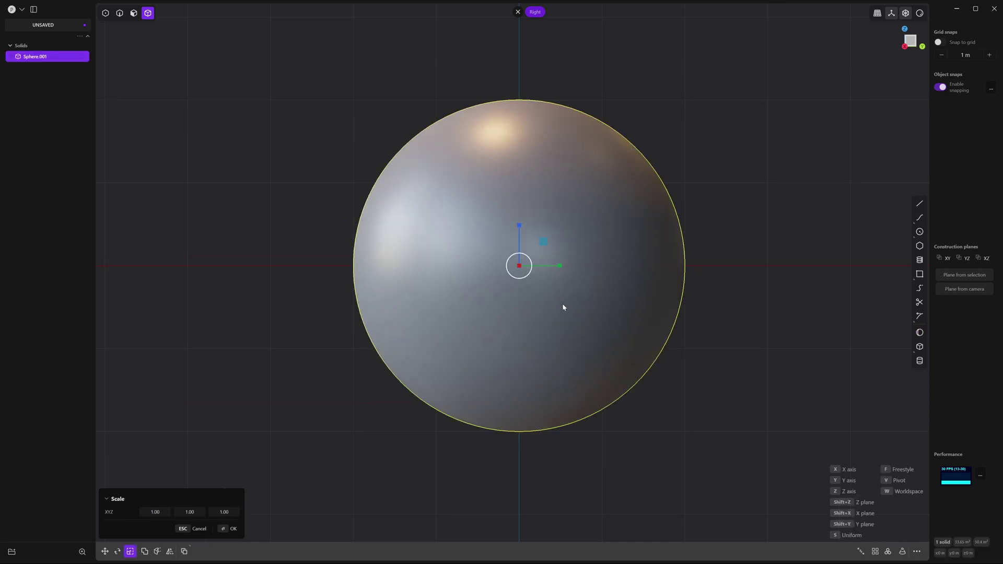
pyautogui.moveTo(559, 269); pyautogui.dragTo(564, 271)
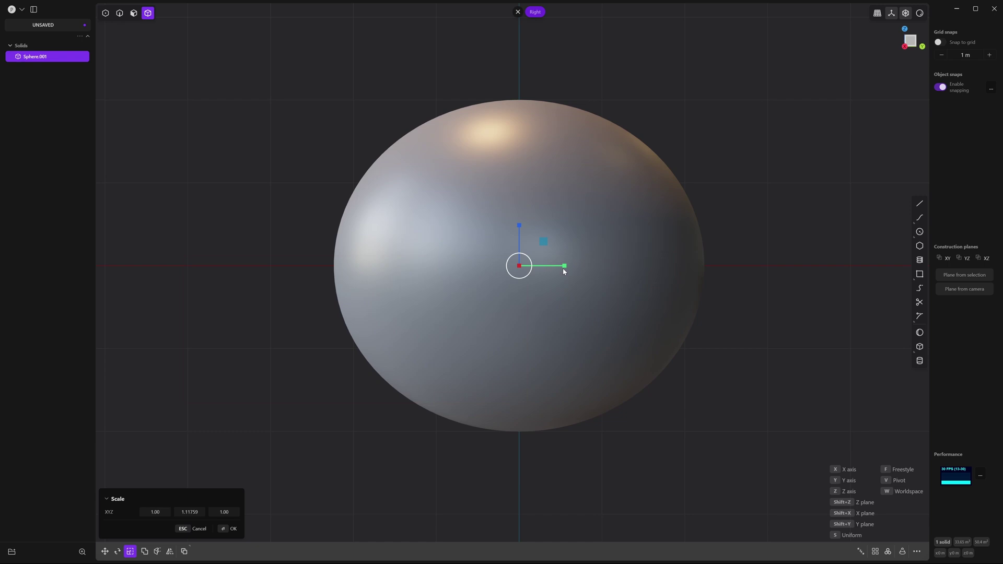
pyautogui.press('Return')
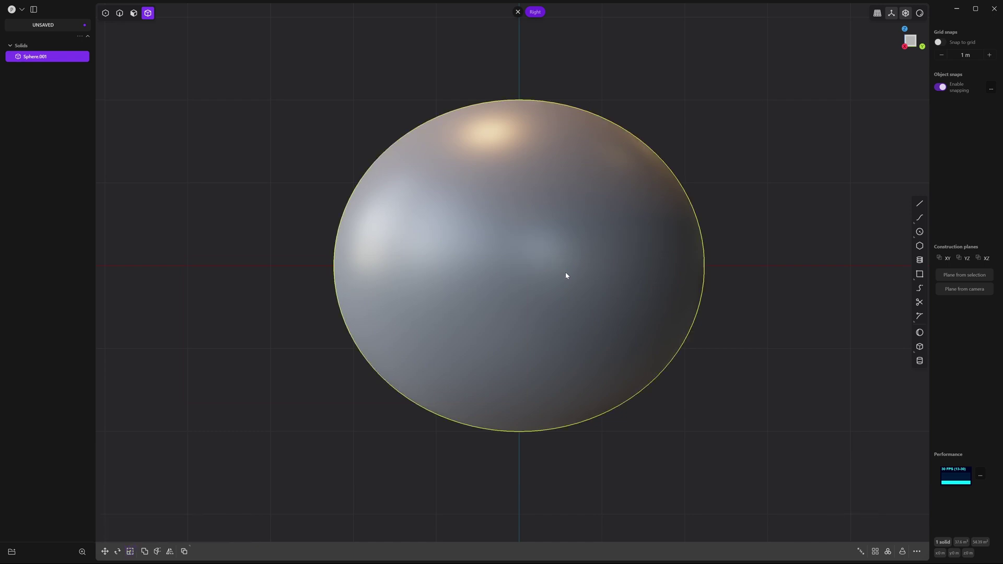
pyautogui.press('r')
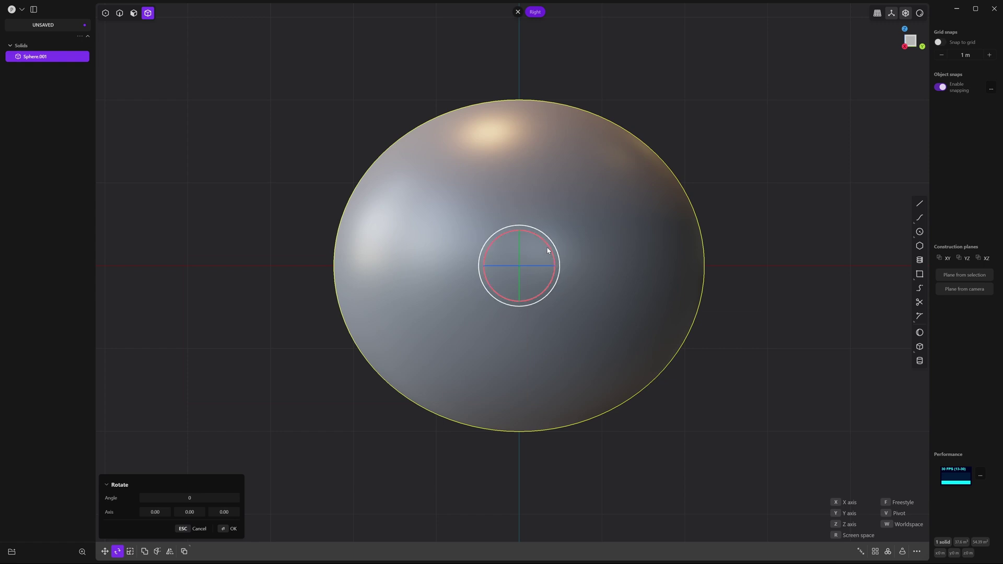
# Tilt the stretched sphere about 35° around its X axis and commit the rotation
pyautogui.moveTo(547, 251); pyautogui.dragTo(527, 242)
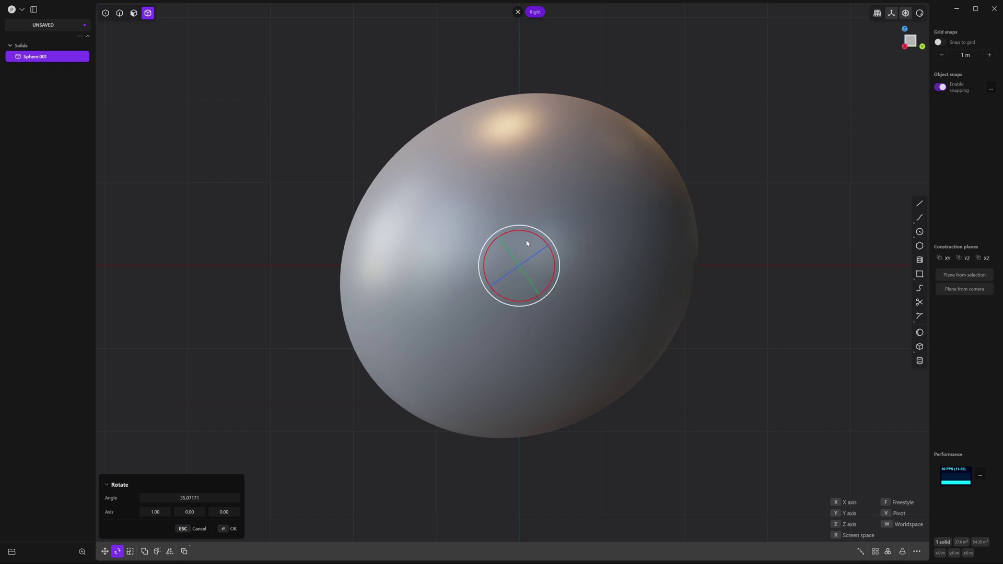
pyautogui.press('Return')
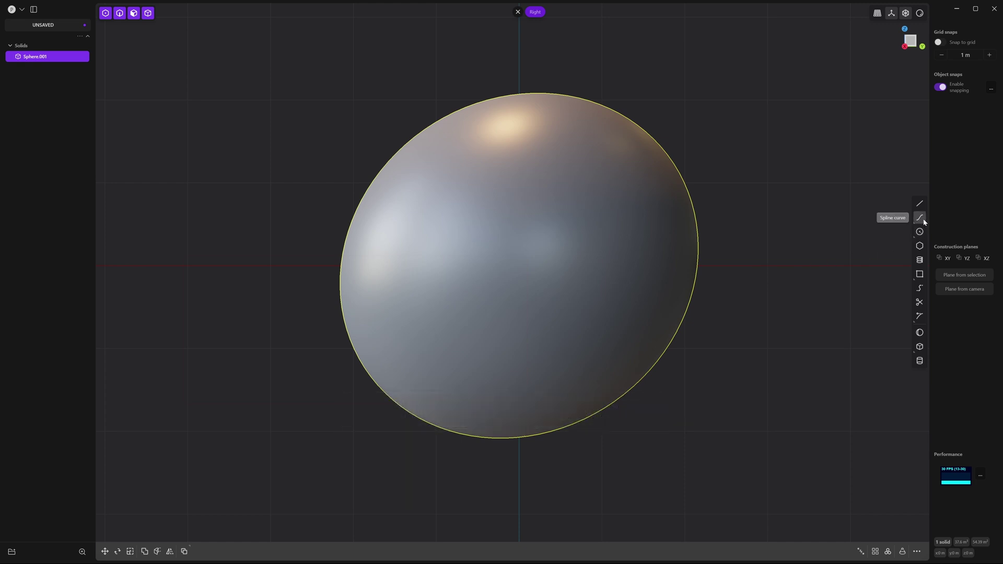
# Draw a control-point curve diagonally across the sphere's lower half, ending right of the sphere
pyautogui.moveTo(924, 222)
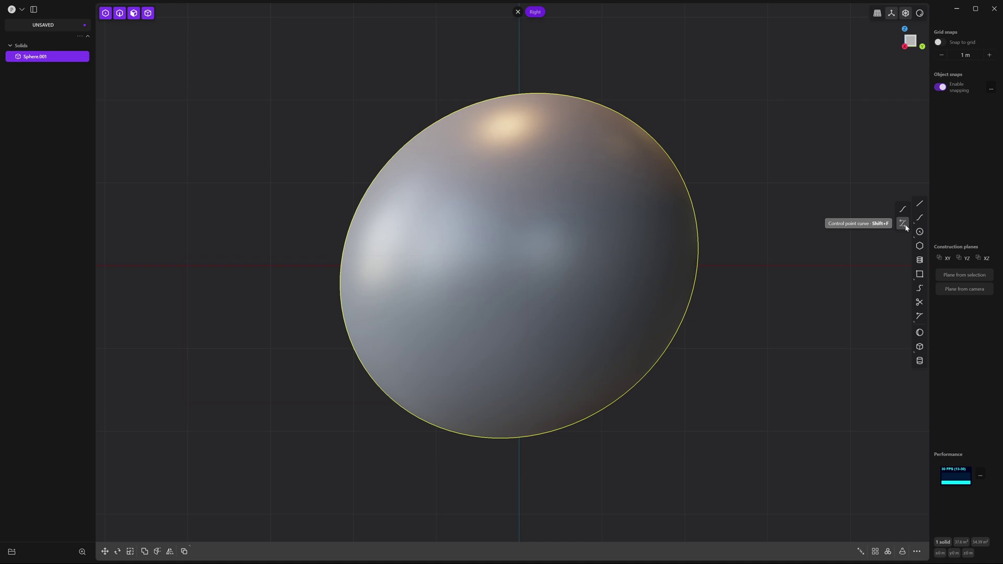
pyautogui.click(903, 223)
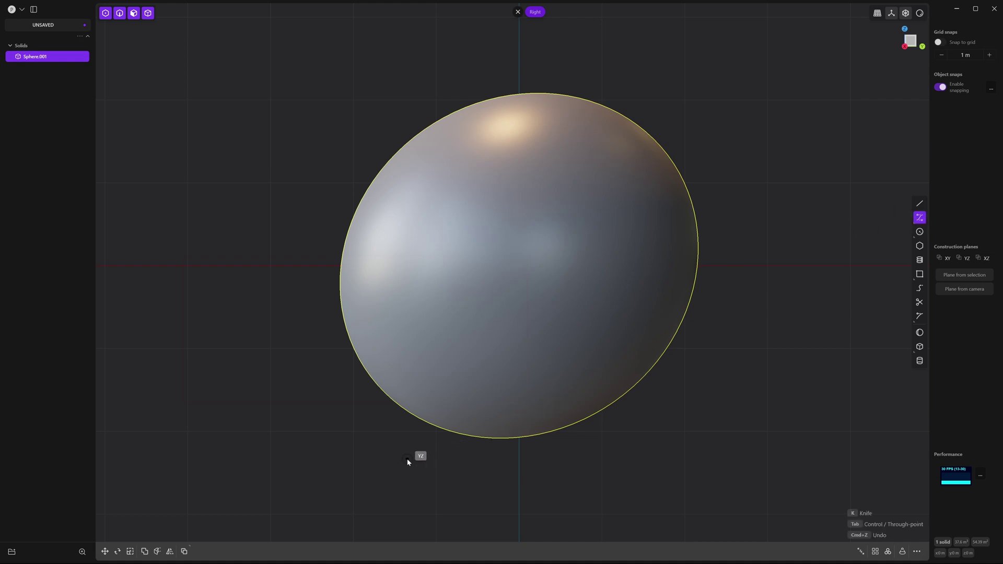
pyautogui.click(426, 455)
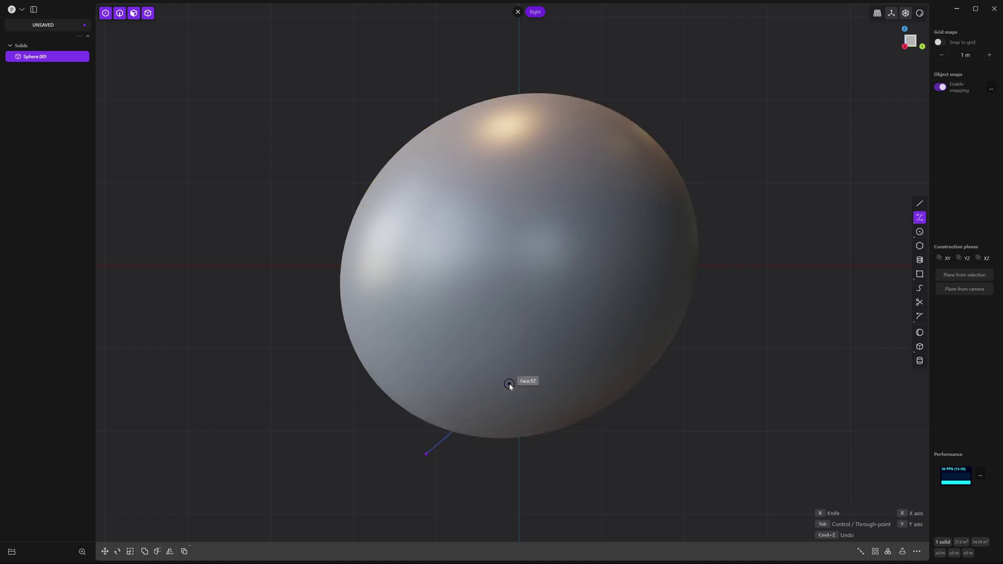
pyautogui.click(630, 330)
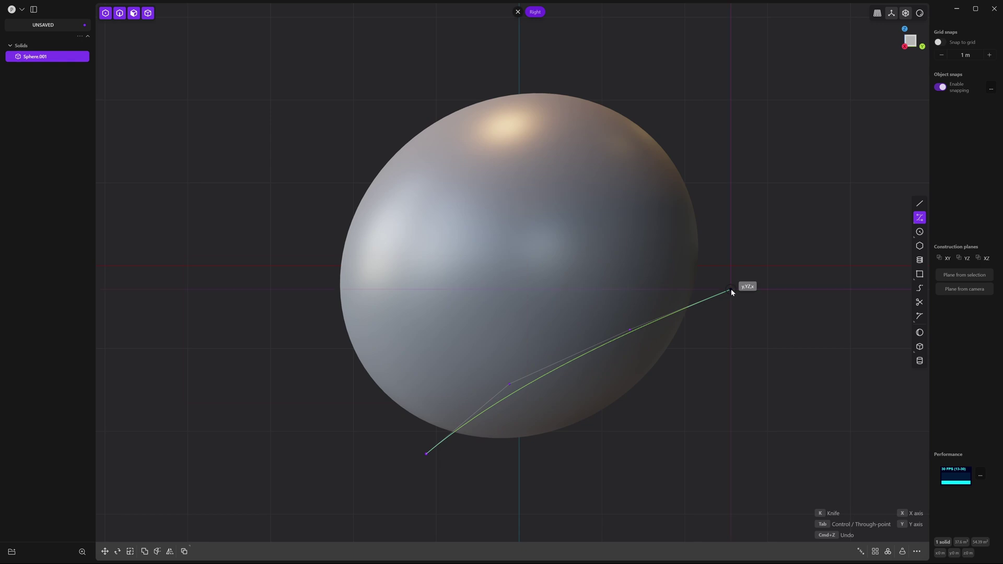
pyautogui.doubleClick(731, 290)
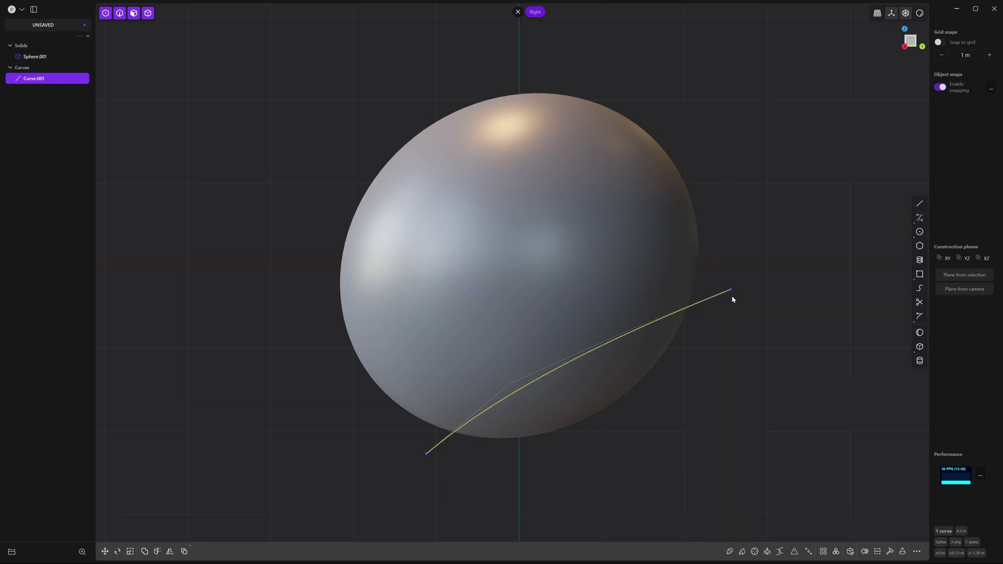
# Draw a second control-point curve hooking over the sphere's upper left and down to its lower left
pyautogui.click(917, 220)
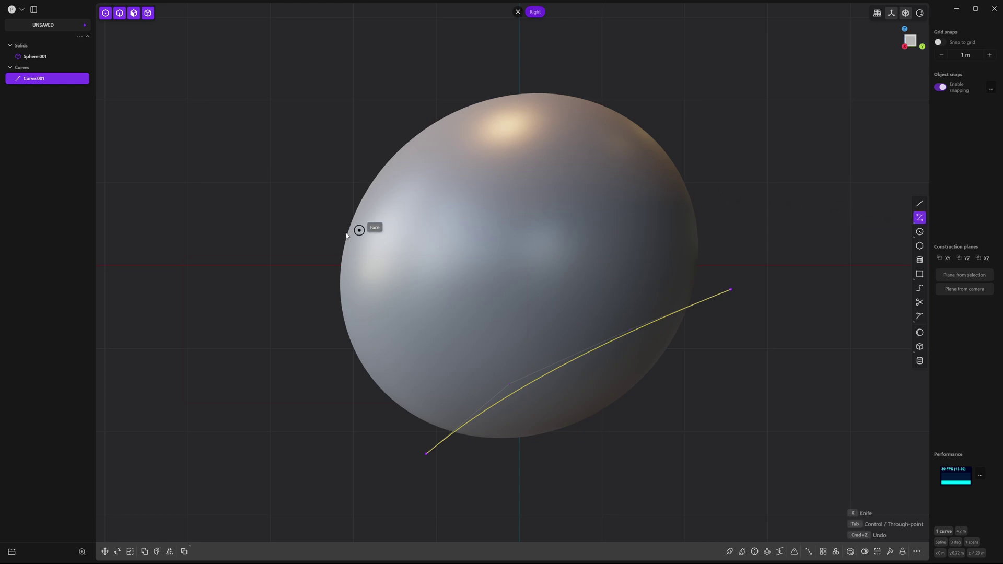
pyautogui.click(323, 197)
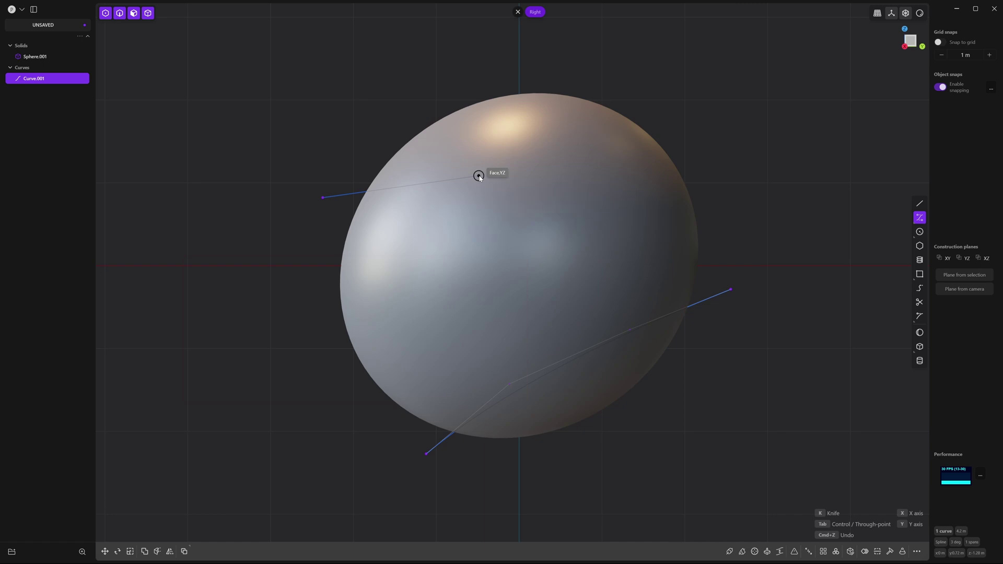
pyautogui.click(479, 176)
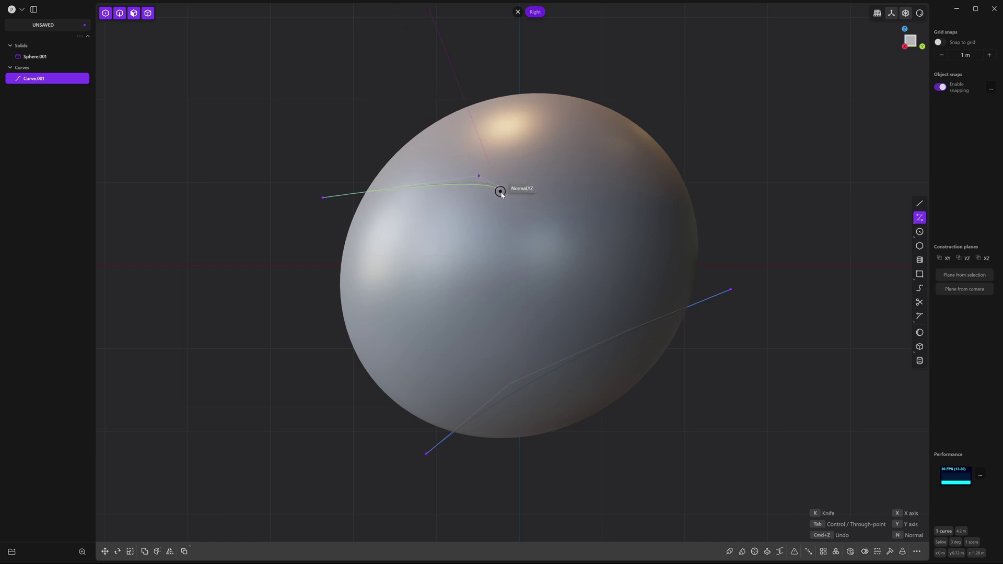
pyautogui.click(505, 202)
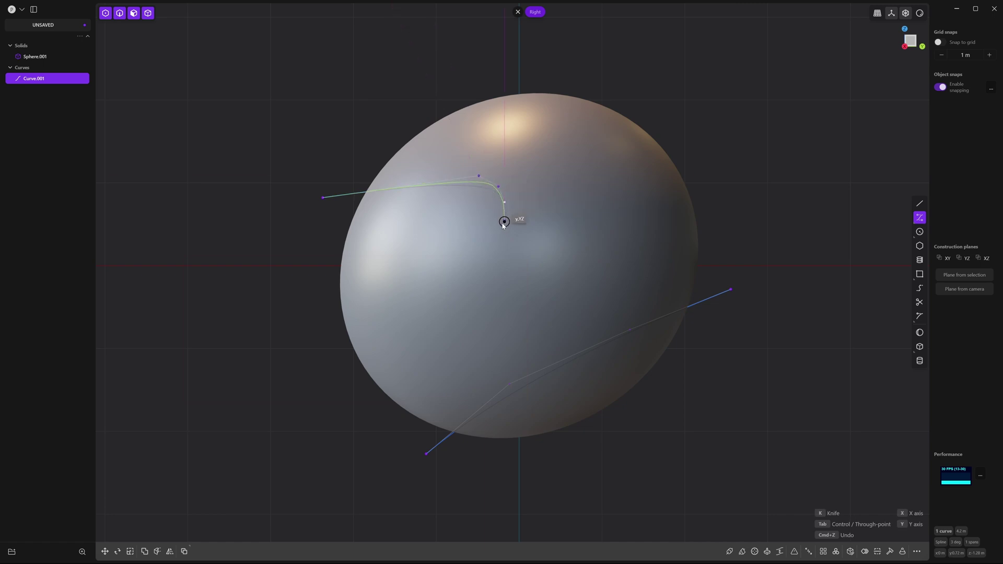
pyautogui.click(504, 229)
pyautogui.click(429, 387)
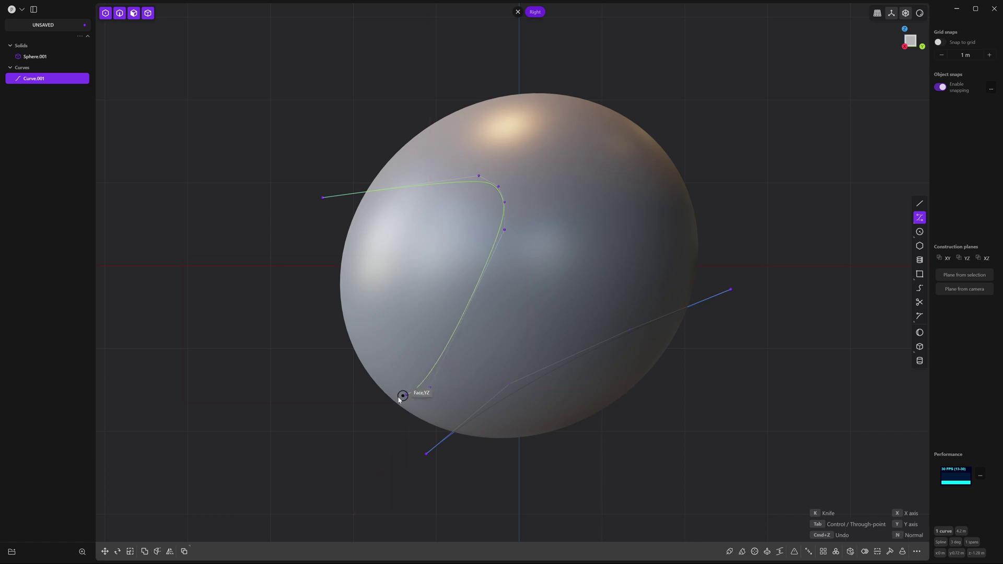
pyautogui.doubleClick(374, 412)
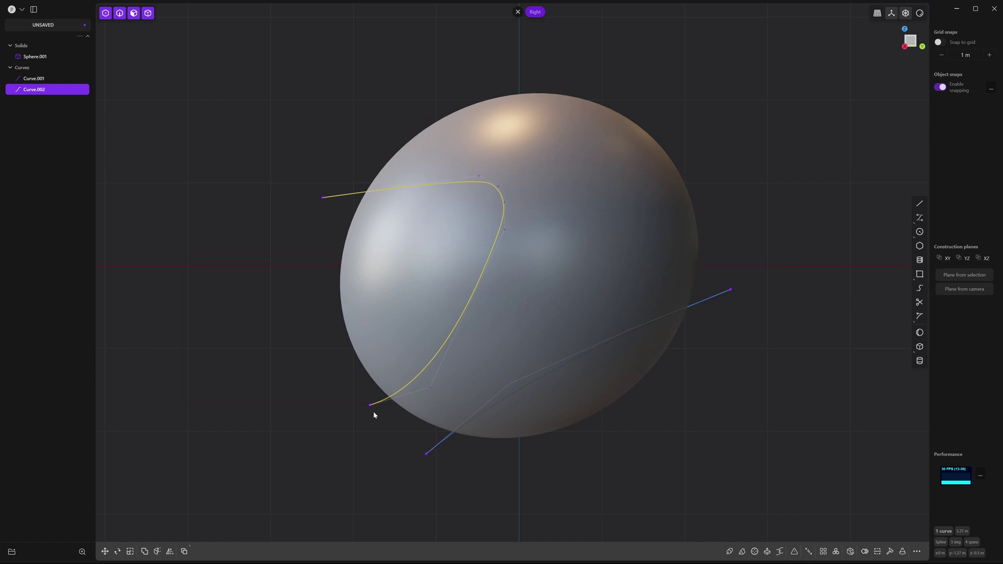
# Cut the sphere with the visor curve and the lower neck curve, producing Solid 5 and Solid 6
pyautogui.press('4')
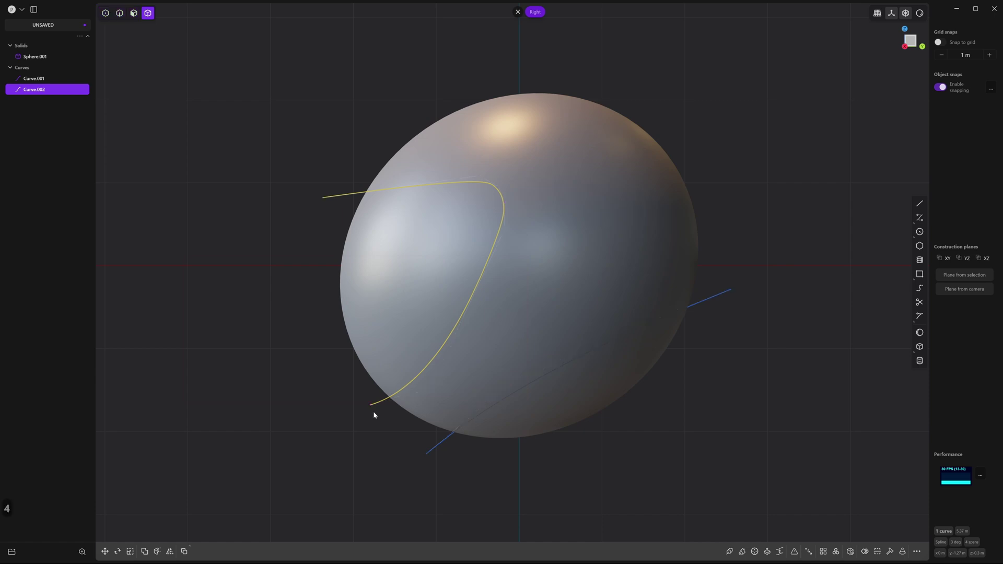
pyautogui.click(543, 289)
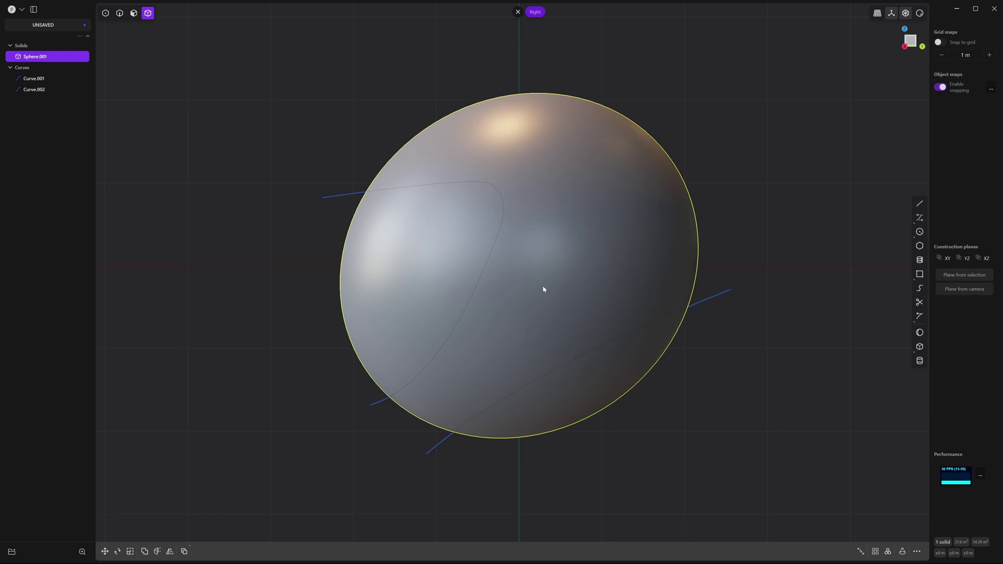
pyautogui.press('2')
pyautogui.click(340, 197)
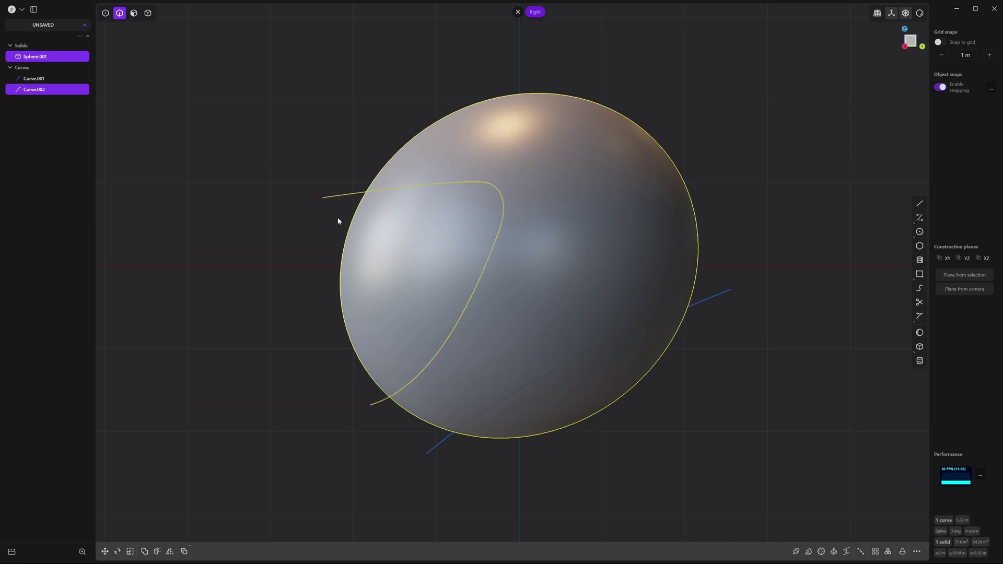
pyautogui.click(443, 446)
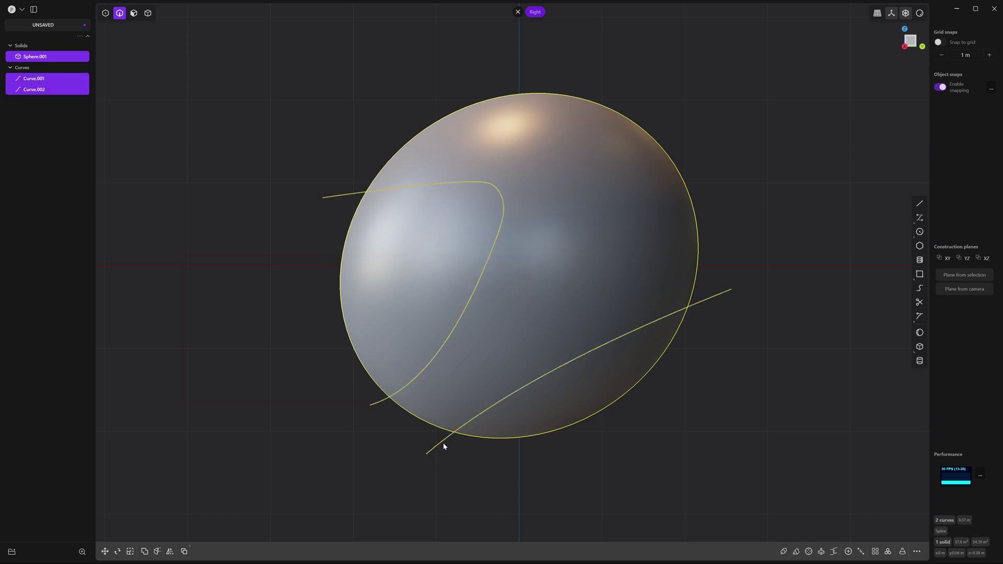
pyautogui.hotkey('alt', 'c')
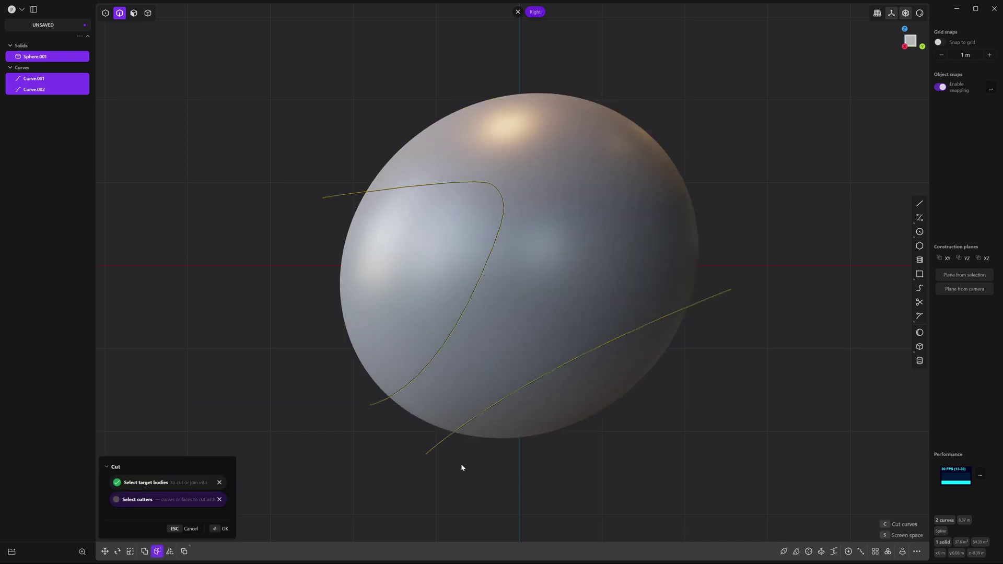
pyautogui.press('Return')
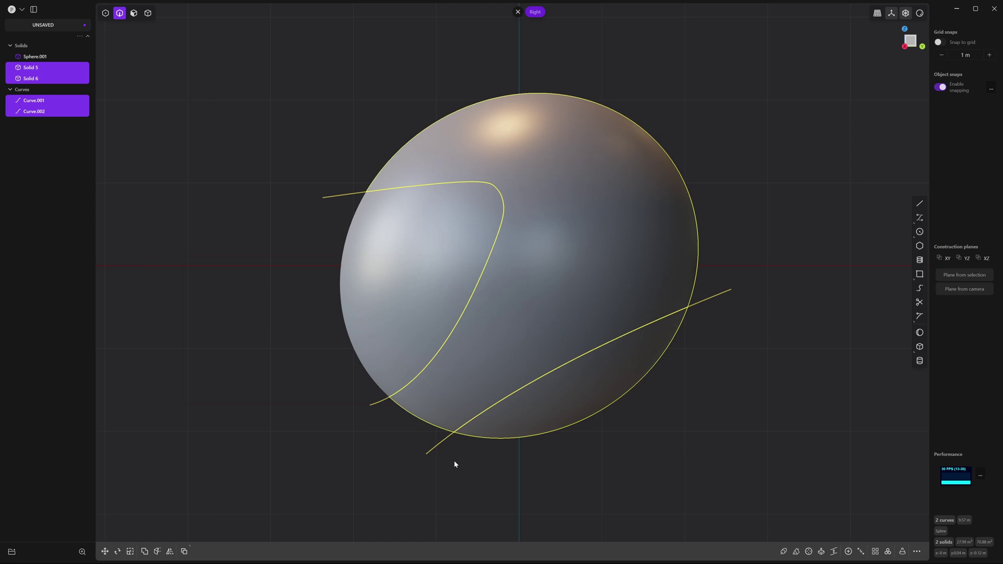
pyautogui.press('4')
# Delete the lower sphere piece below the neck cut and hide Curve.001 and Curve.002
pyautogui.press('Escape')
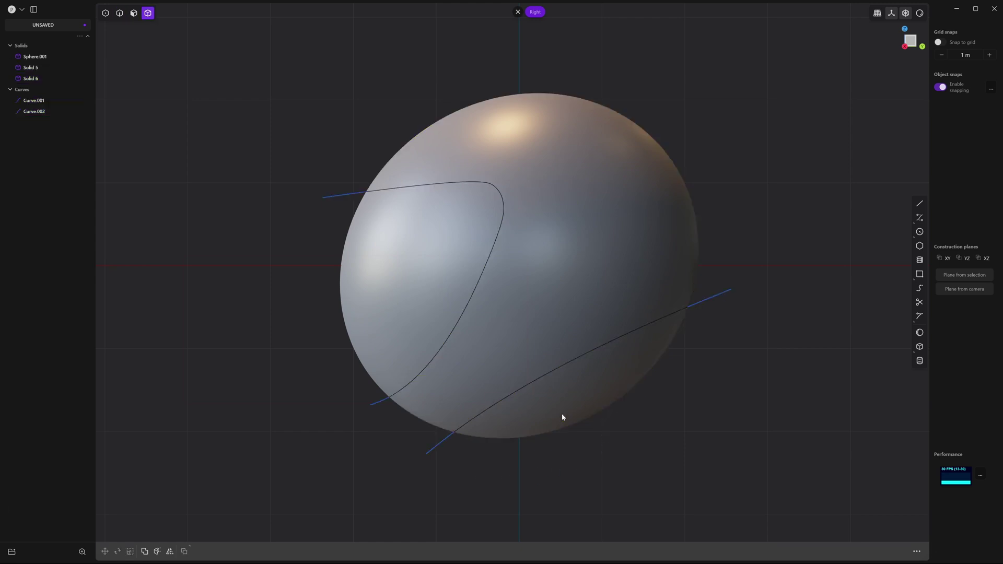
pyautogui.click(562, 417)
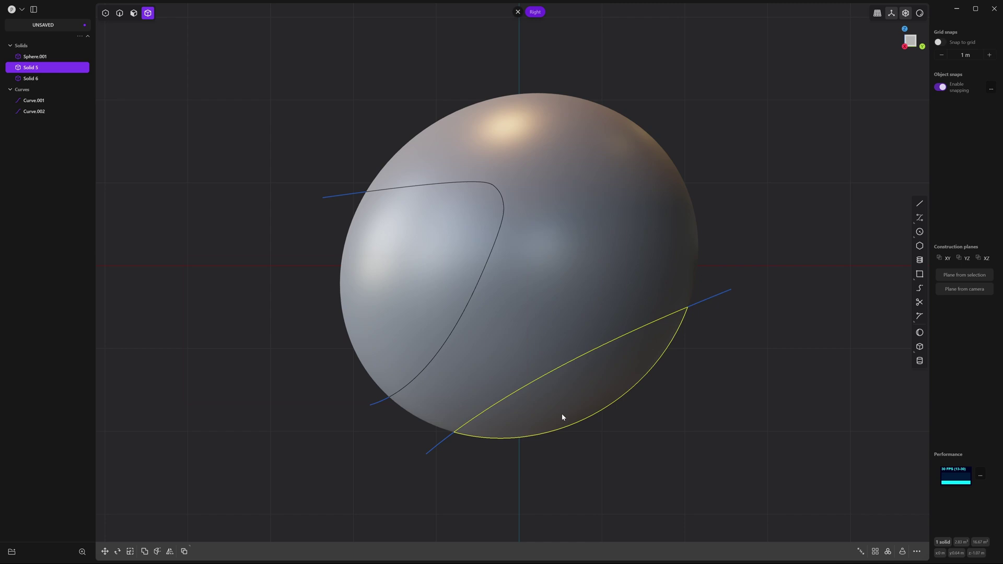
pyautogui.press('x')
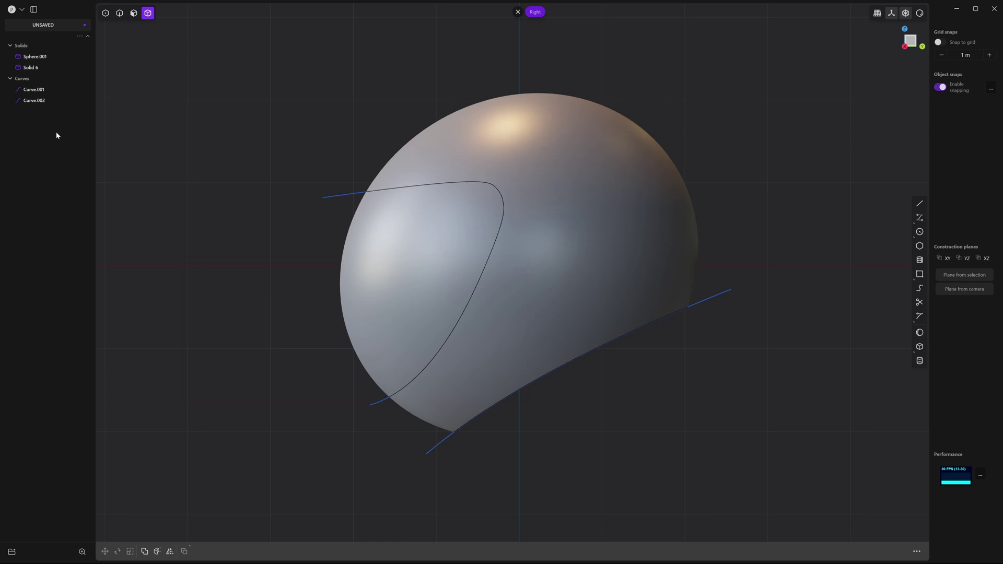
pyautogui.click(62, 90)
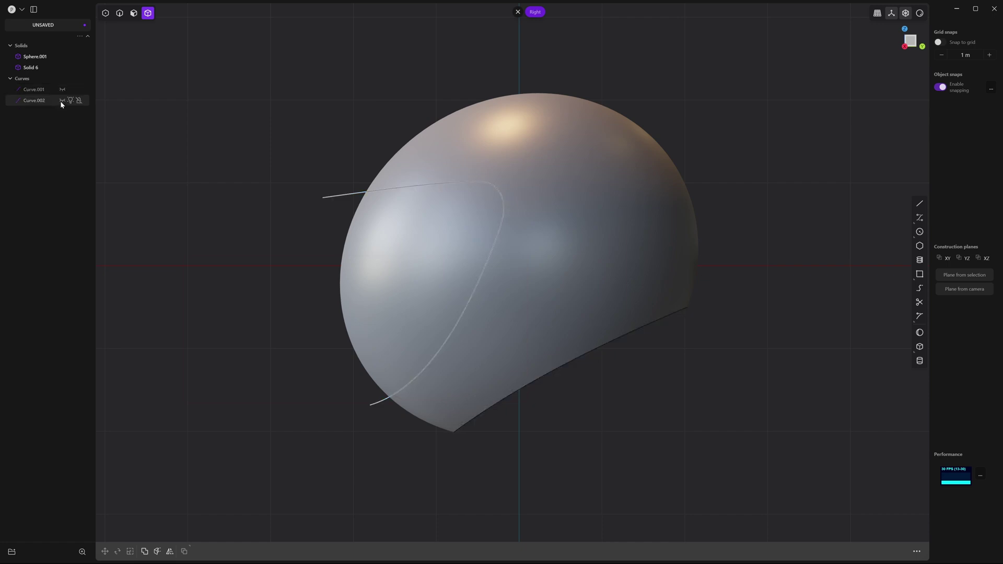
pyautogui.click(62, 100)
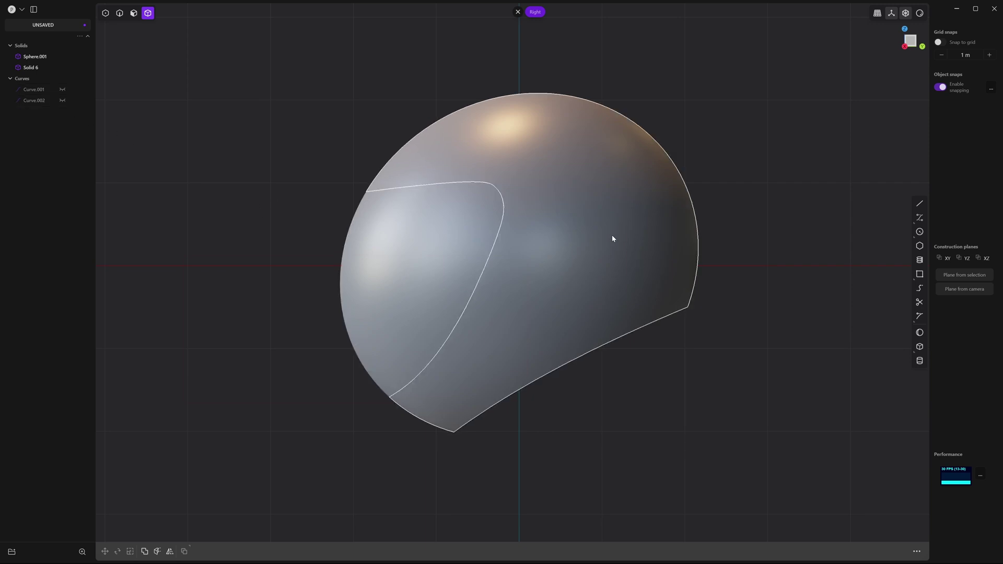
# Draw a cylinder above the helmet shell with radius about 0.509 m and height 1.00 m
pyautogui.moveTo(590, 182); pyautogui.dragTo(561, 248, button='middle')
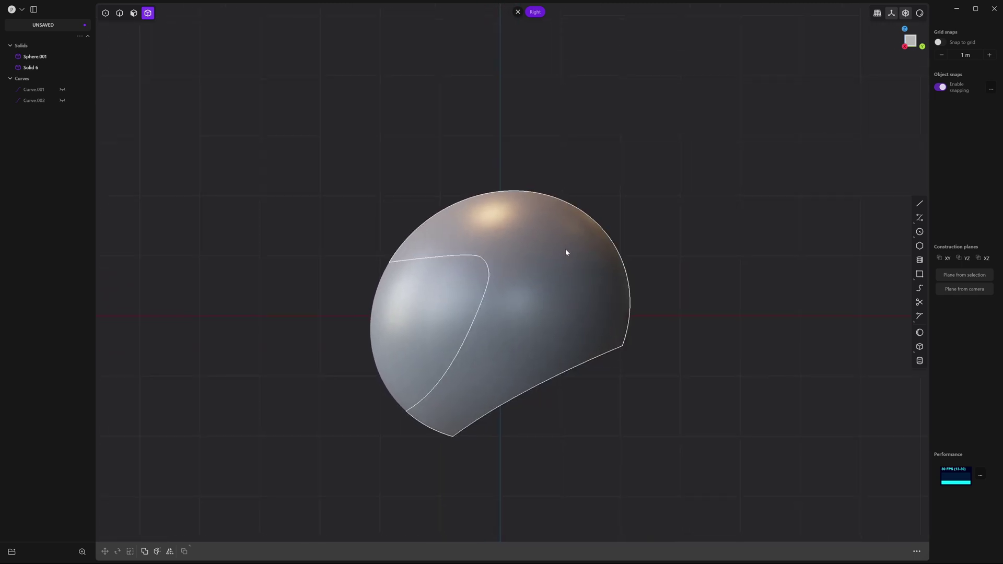
pyautogui.click(920, 361)
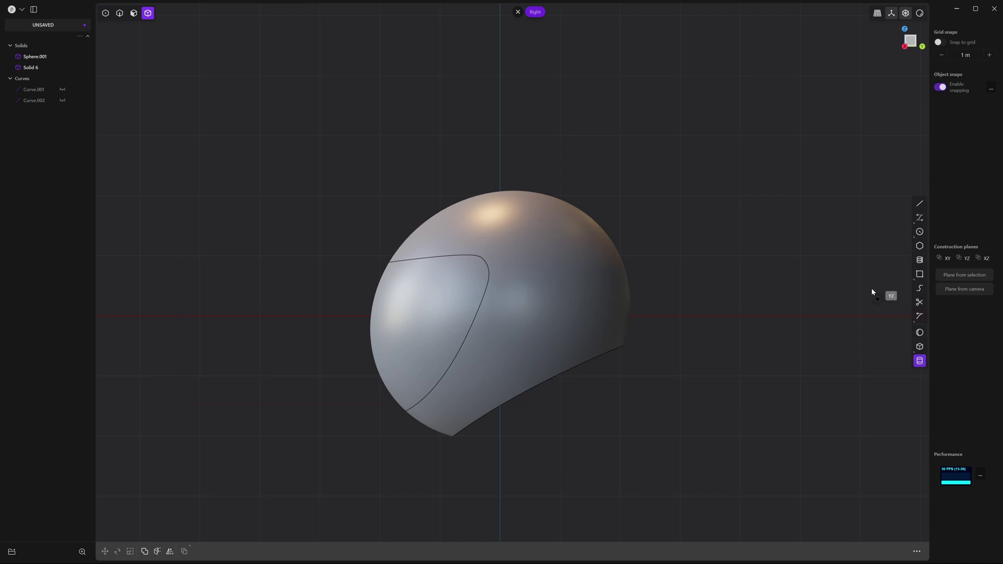
pyautogui.click(496, 91)
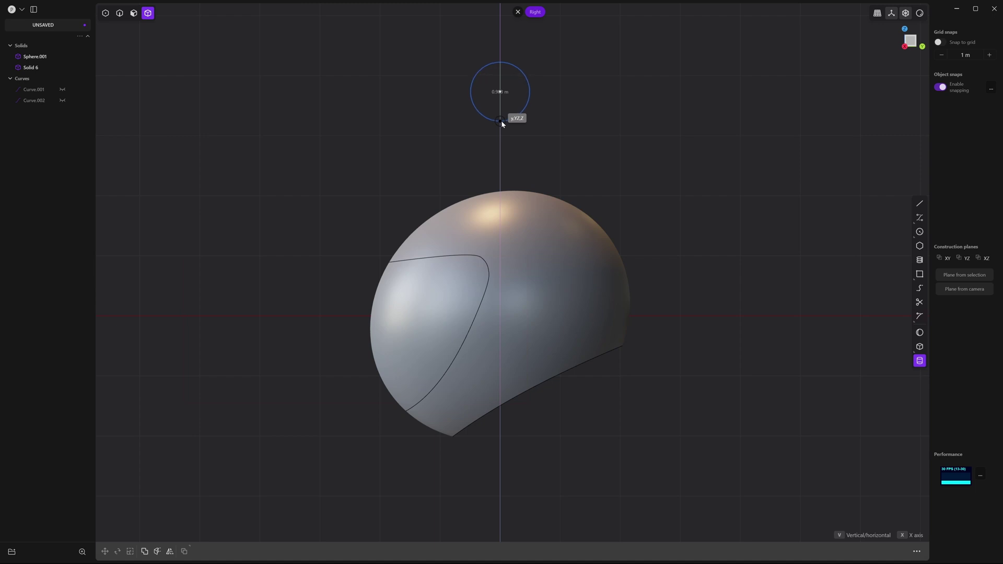
pyautogui.click(501, 121)
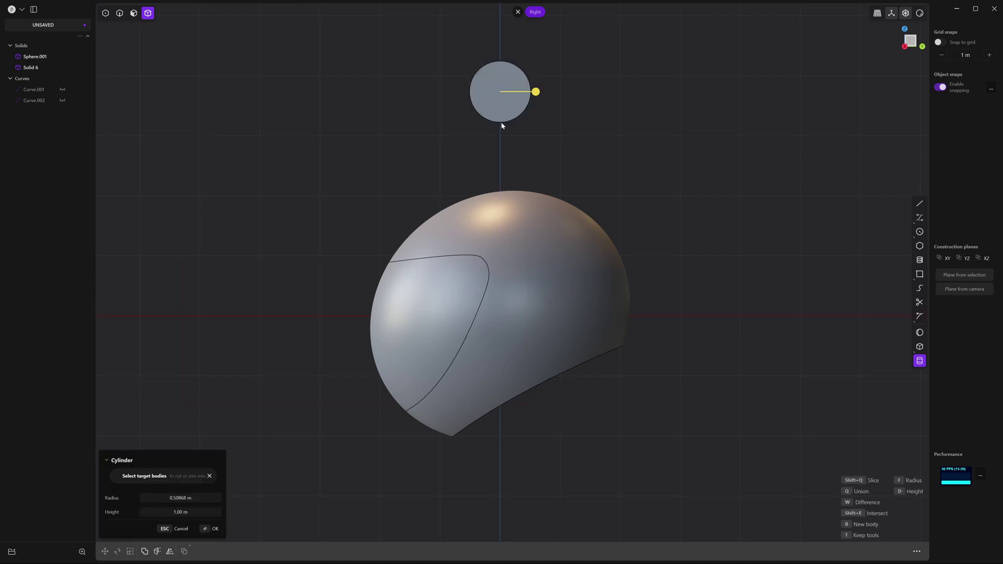
pyautogui.moveTo(500, 122)
pyautogui.mouseDown(button='middle')
pyautogui.moveTo(569, 134)
pyautogui.moveTo(505, 134)
pyautogui.mouseUp(button='middle')
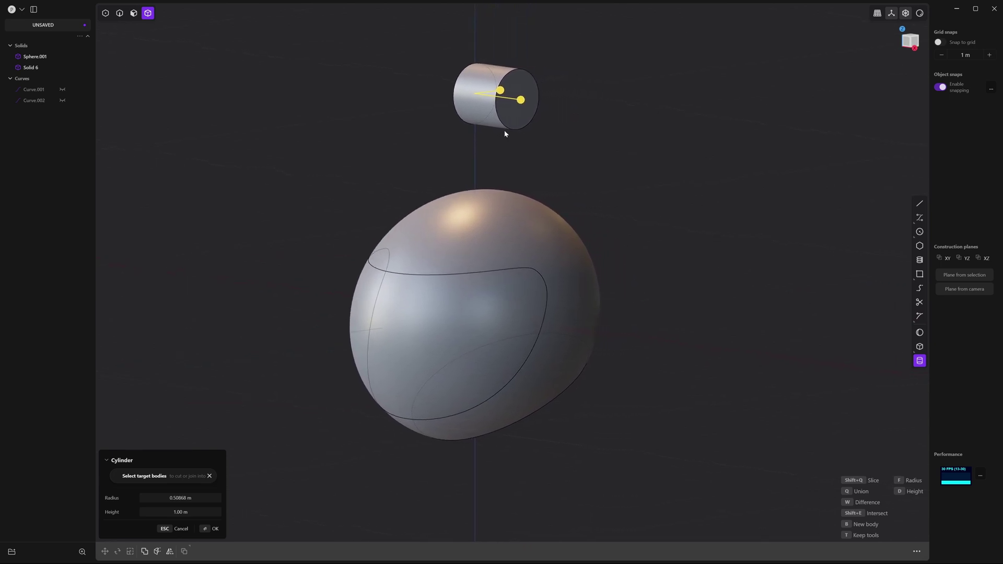
# Commit the cylinder and move it down onto the sphere's side, with a Y offset of 0.74363 m
pyautogui.press('Return')
pyautogui.press('g')
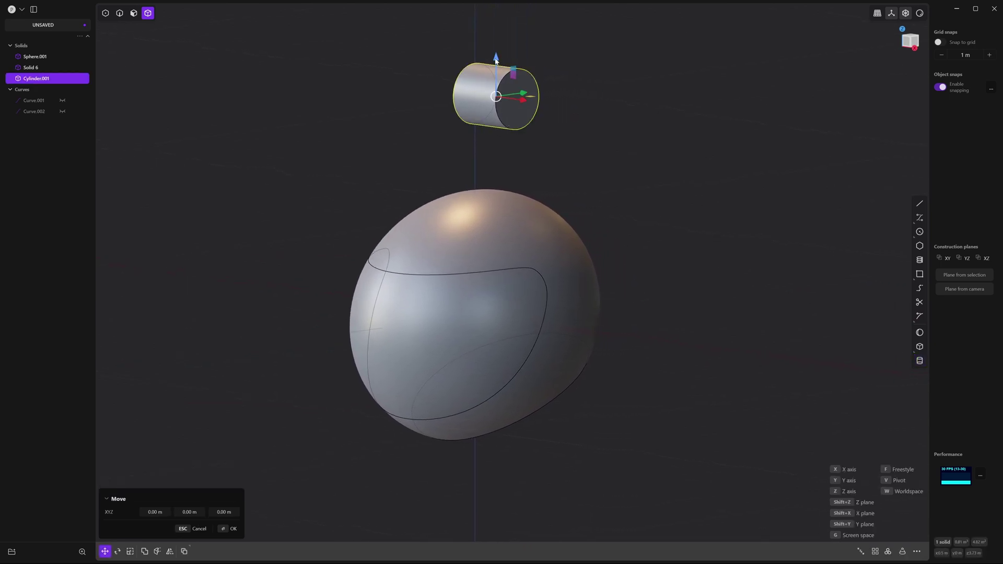
pyautogui.moveTo(497, 60); pyautogui.dragTo(494, 266)
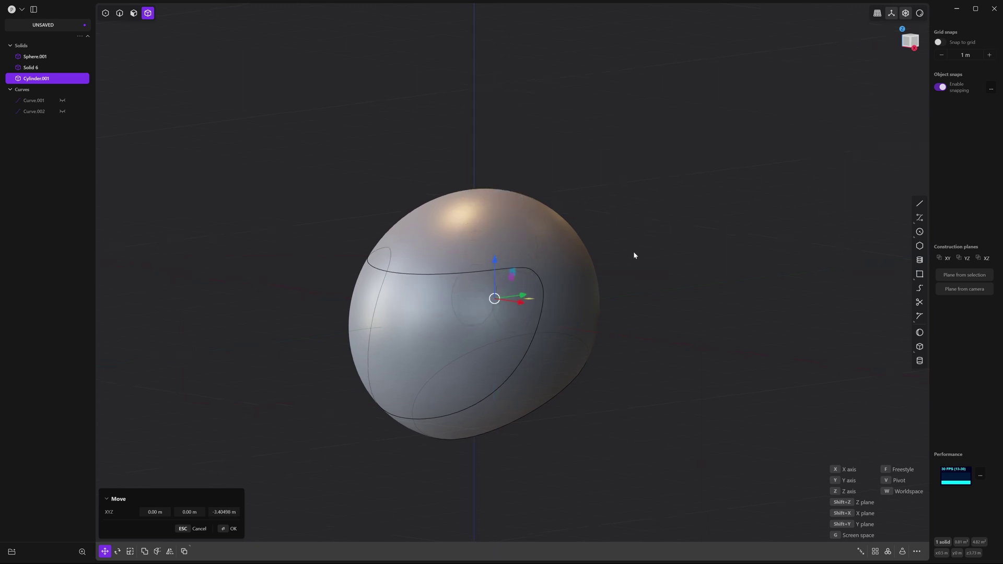
pyautogui.moveTo(634, 254); pyautogui.dragTo(570, 298, button='middle')
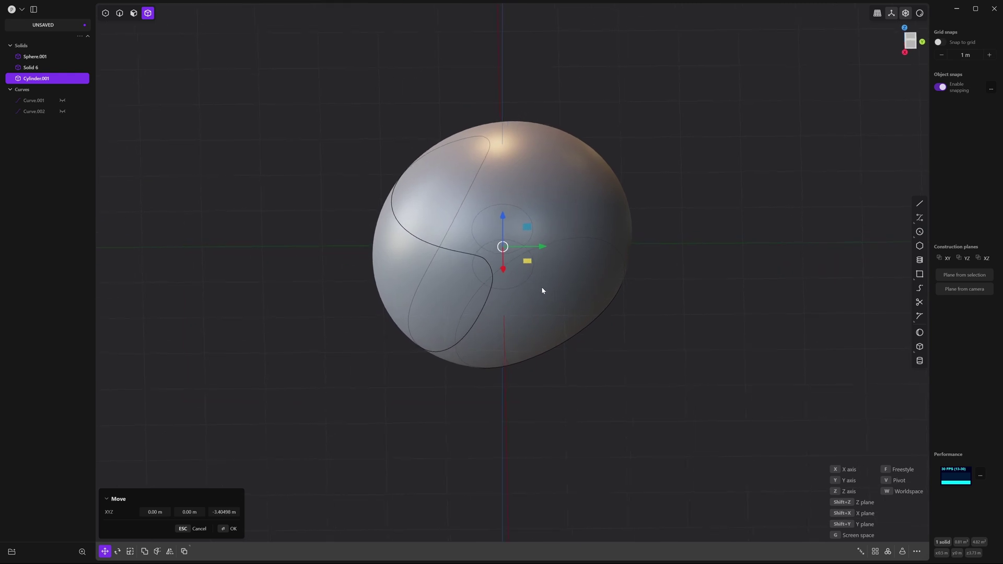
pyautogui.moveTo(503, 270); pyautogui.dragTo(504, 309)
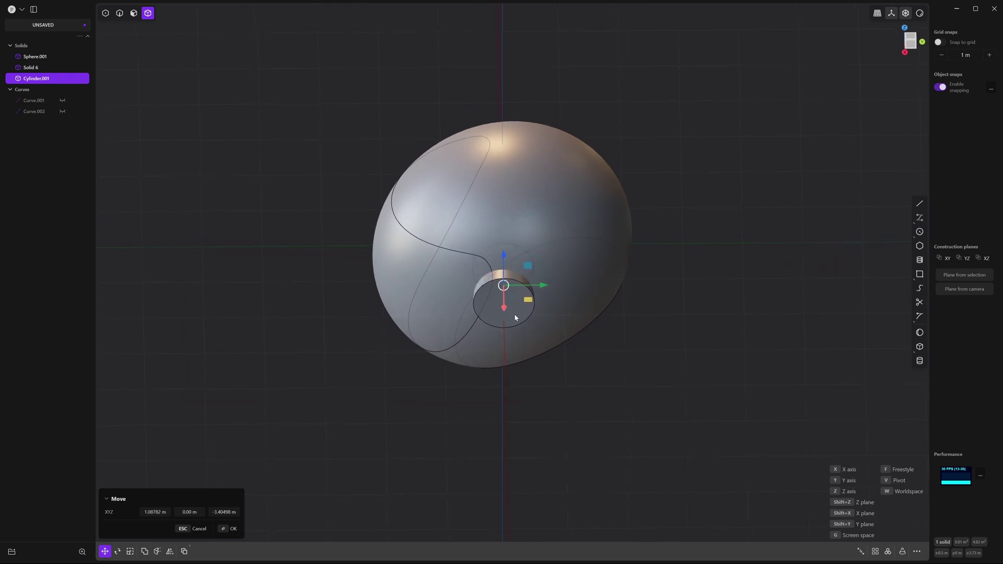
pyautogui.click(912, 48)
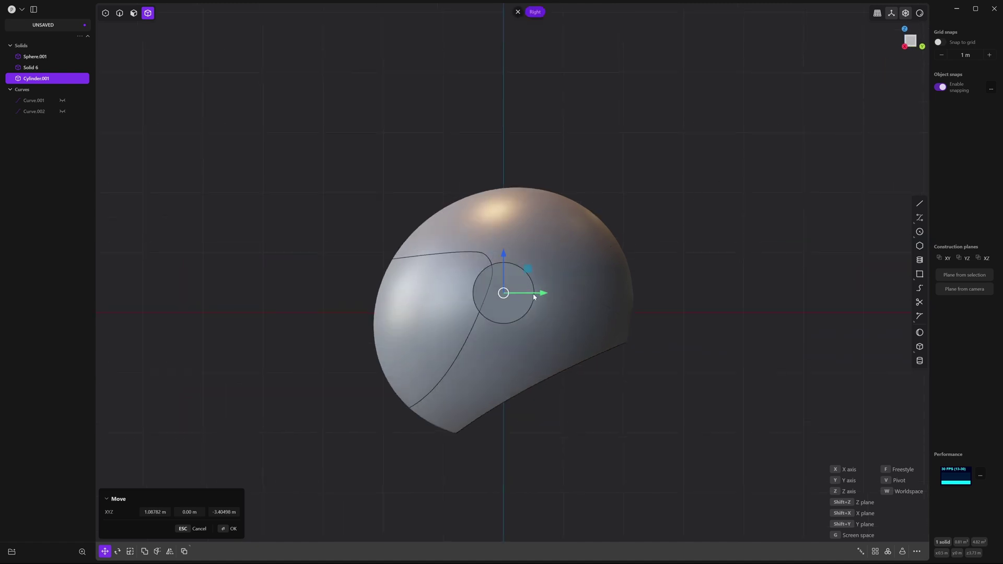
pyautogui.moveTo(541, 297); pyautogui.dragTo(583, 299)
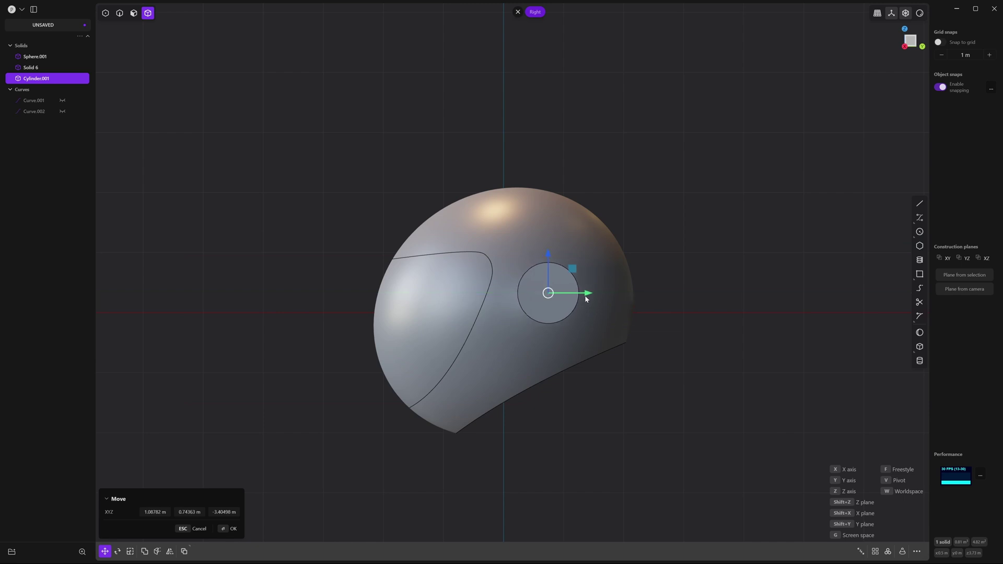
pyautogui.moveTo(548, 255); pyautogui.dragTo(549, 264)
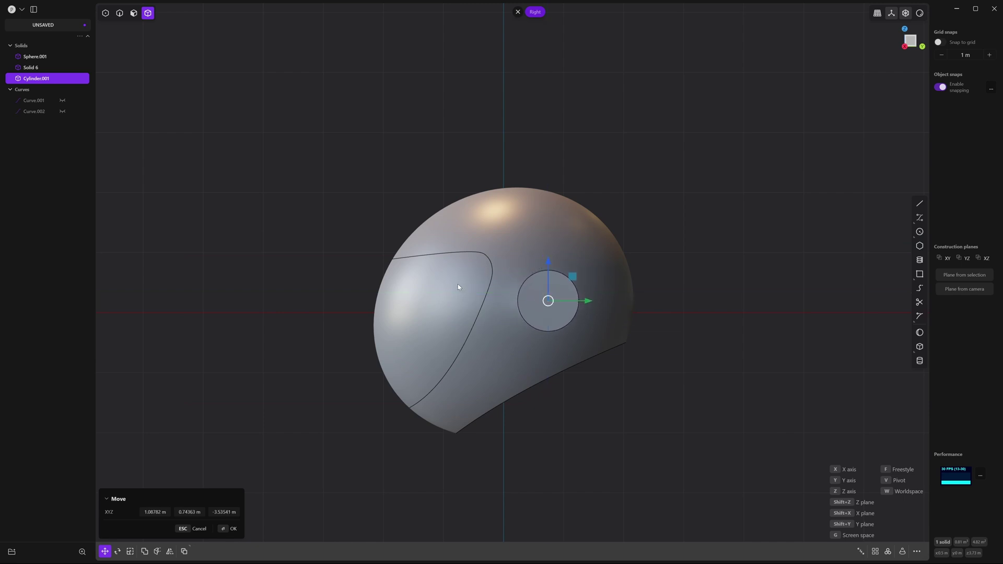
pyautogui.moveTo(458, 287); pyautogui.dragTo(558, 311, button='middle')
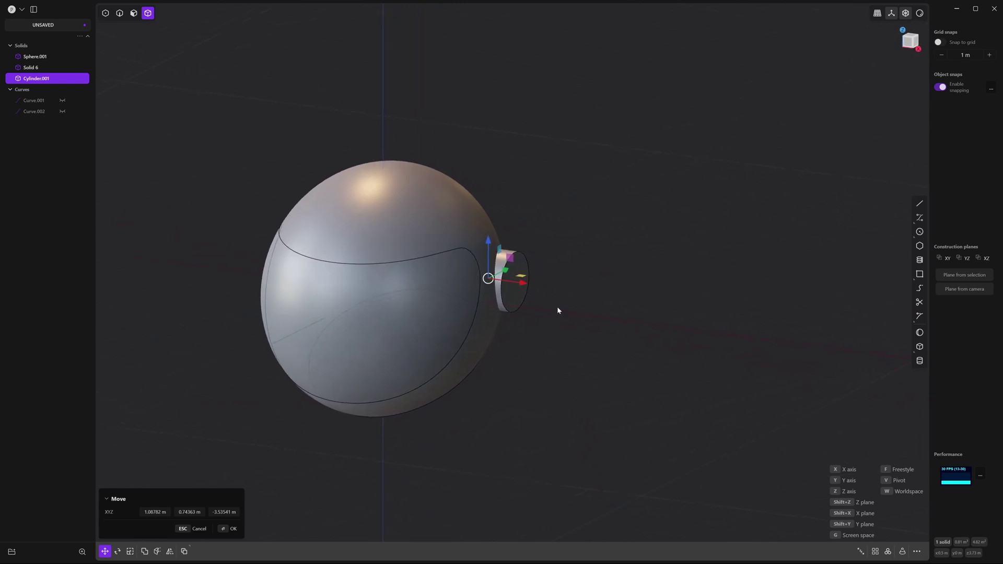
pyautogui.scroll(10, 557, 310)
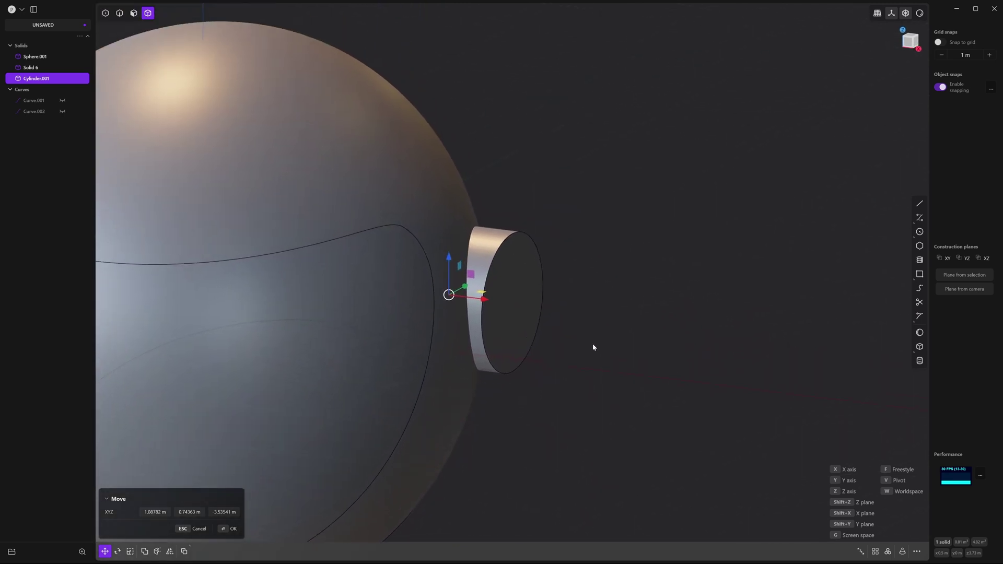
pyautogui.moveTo(593, 343); pyautogui.dragTo(649, 343, button='middle')
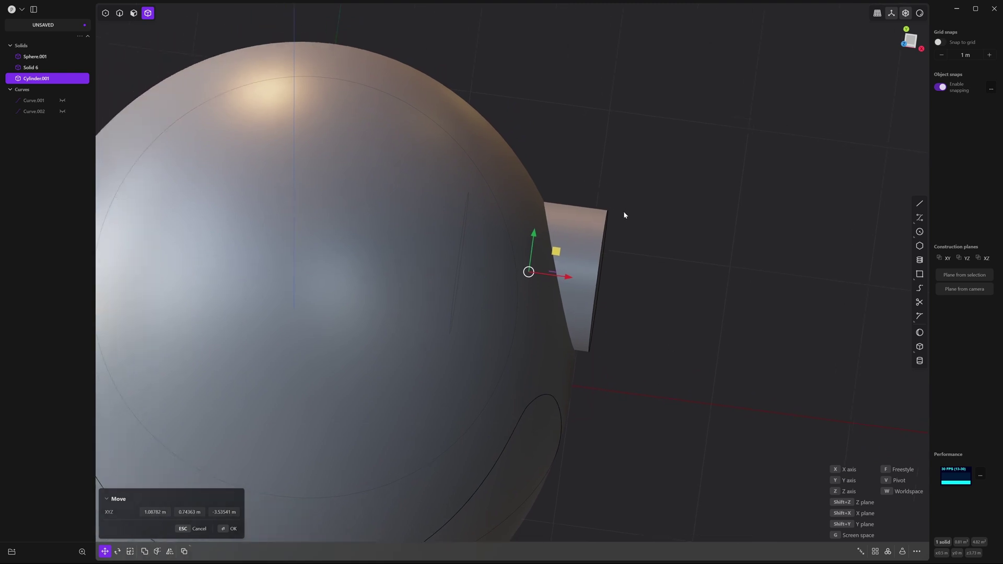
# Rotate the cylinder about 22° around Z to align it with the helmet side
pyautogui.press('r')
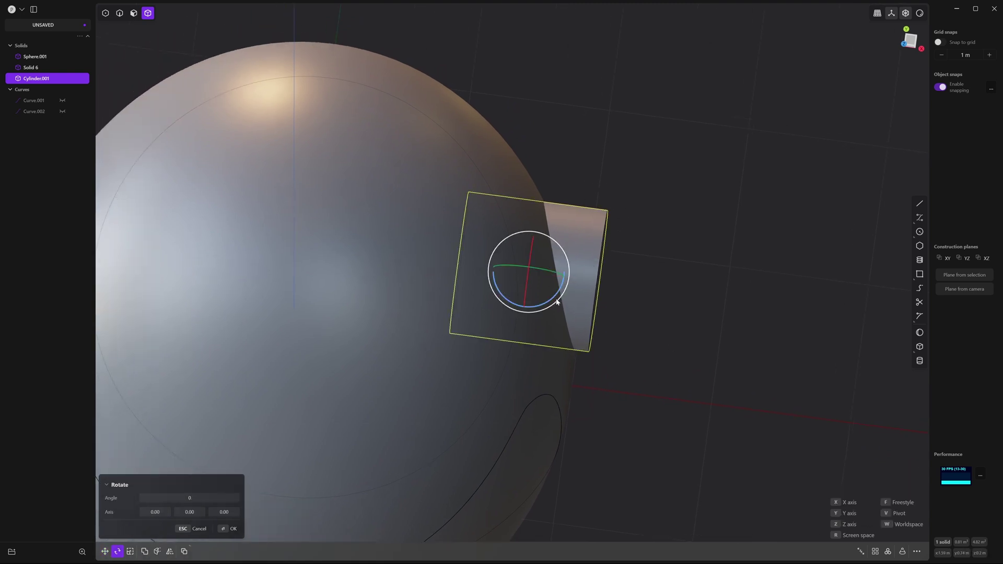
pyautogui.moveTo(554, 300); pyautogui.dragTo(564, 285)
pyautogui.moveTo(656, 396); pyautogui.dragTo(699, 303, button='middle')
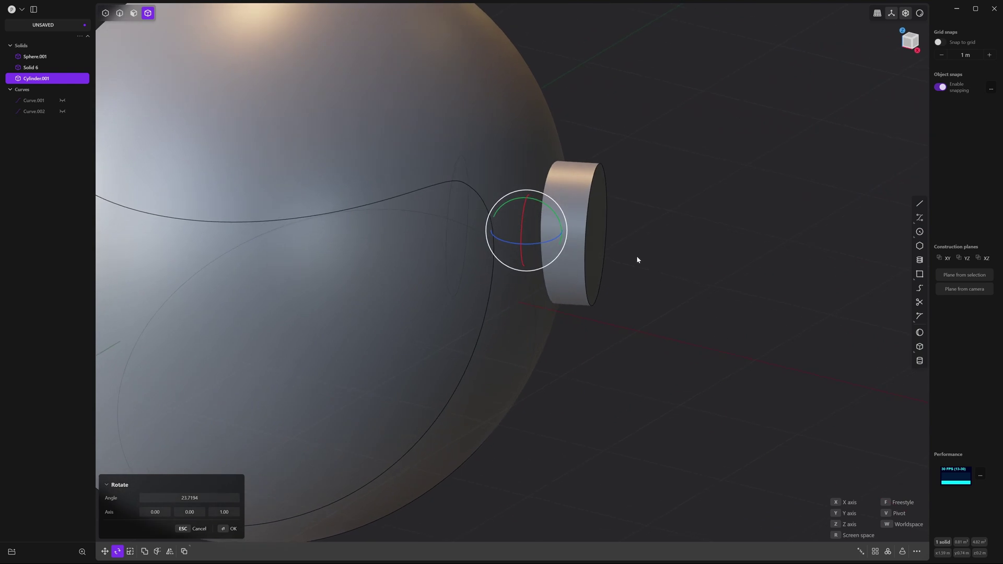
pyautogui.press('Return')
pyautogui.moveTo(633, 279); pyautogui.dragTo(649, 266, button='middle')
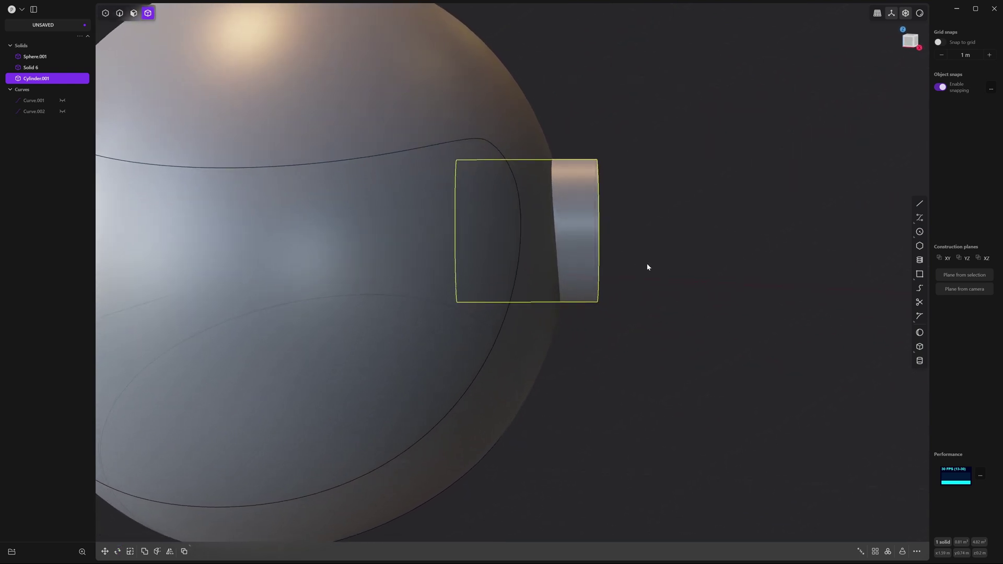
# Push the cylinder 0.156 m toward the sphere so it sits partly embedded
pyautogui.press('g')
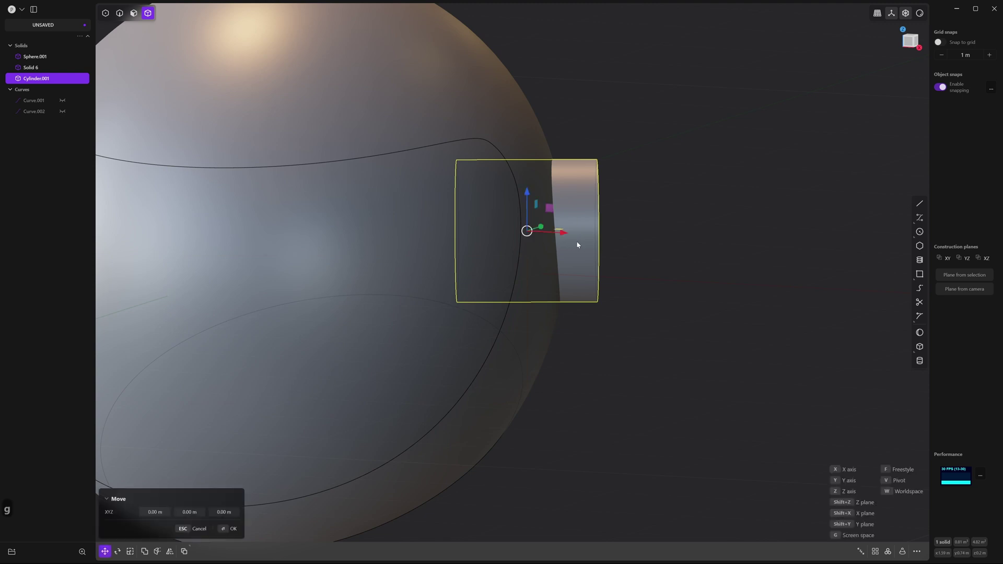
pyautogui.moveTo(565, 233); pyautogui.dragTo(539, 234)
pyautogui.click(653, 310)
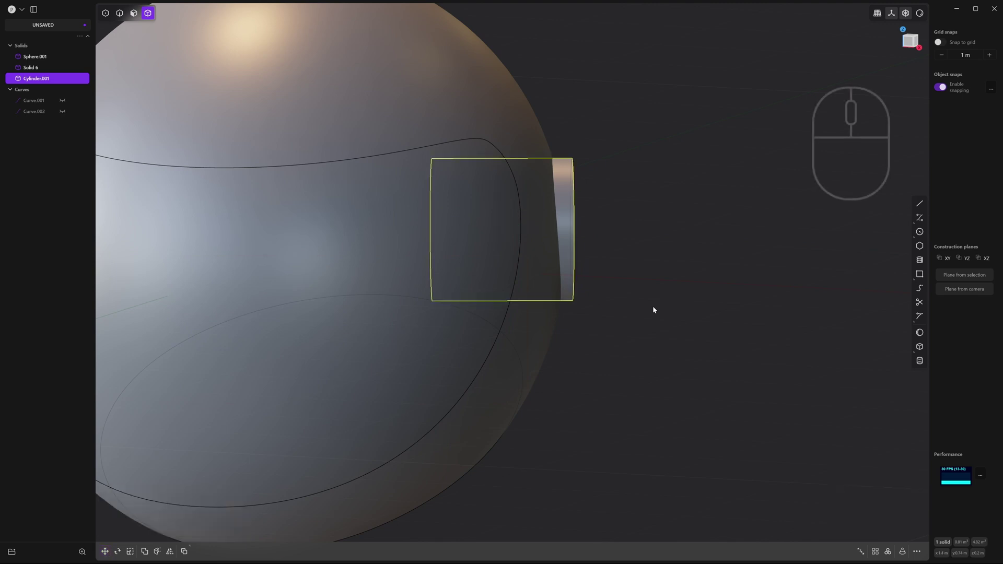
pyautogui.scroll(-5, 746, 378)
pyautogui.scroll(-3, 753, 382)
pyautogui.moveTo(759, 385); pyautogui.dragTo(735, 347, button='middle')
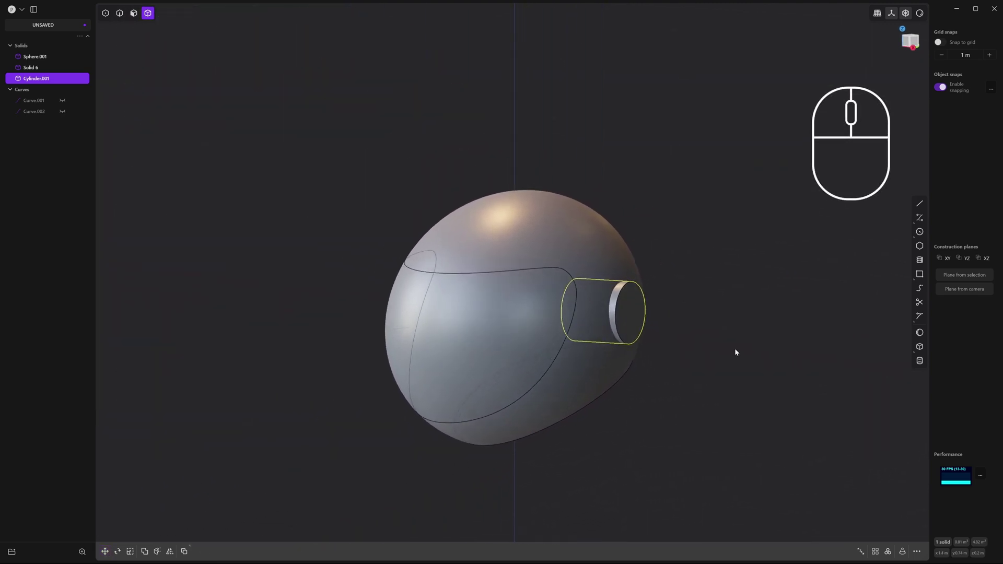
# Boolean-union Cylinder.001 with Solid 6 to form one helmet body with the earpiece attached
pyautogui.click(578, 232)
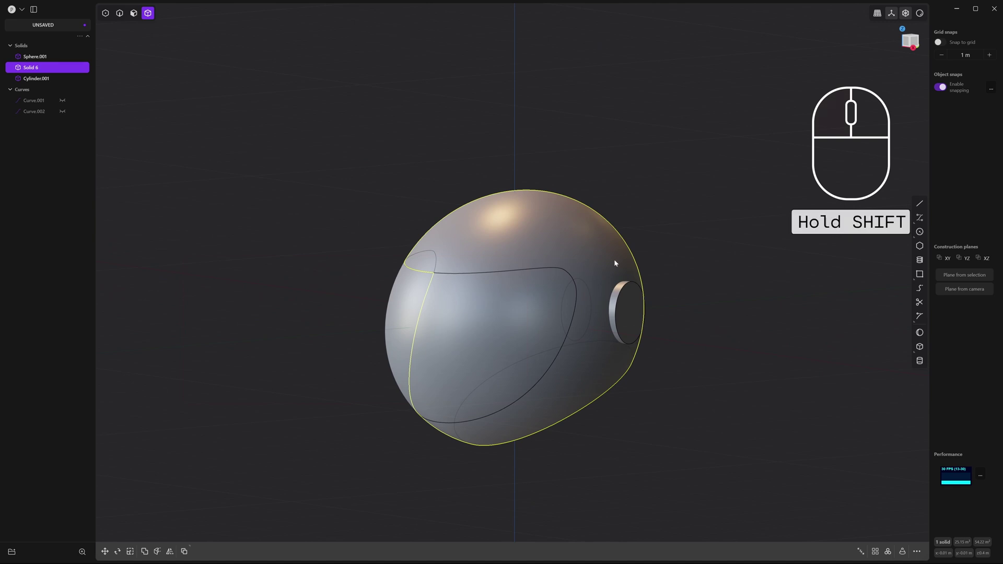
pyautogui.keyDown('shift'); pyautogui.click(630, 293); pyautogui.keyUp('shift')
pyautogui.press('q')
pyautogui.press('q')
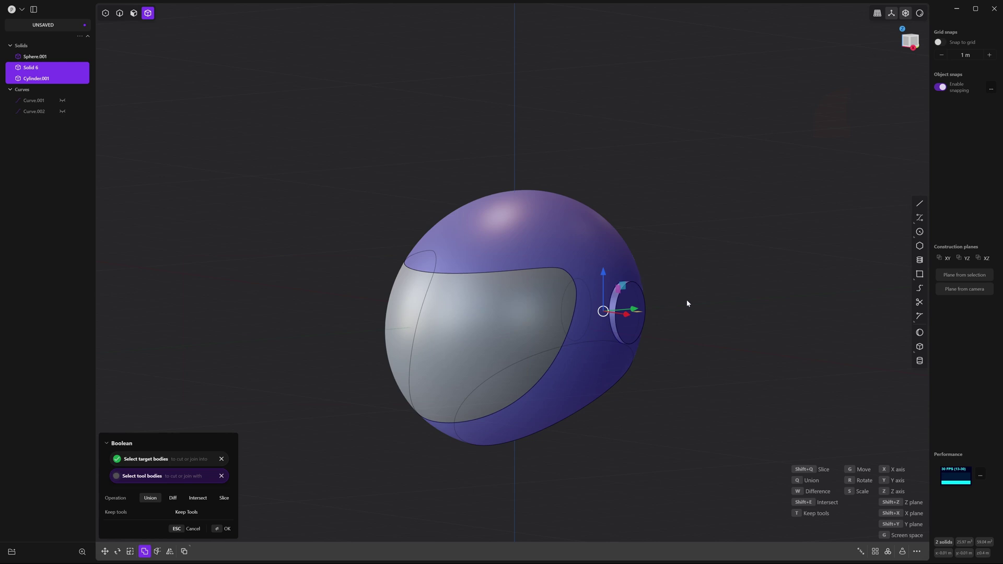
pyautogui.press('Return')
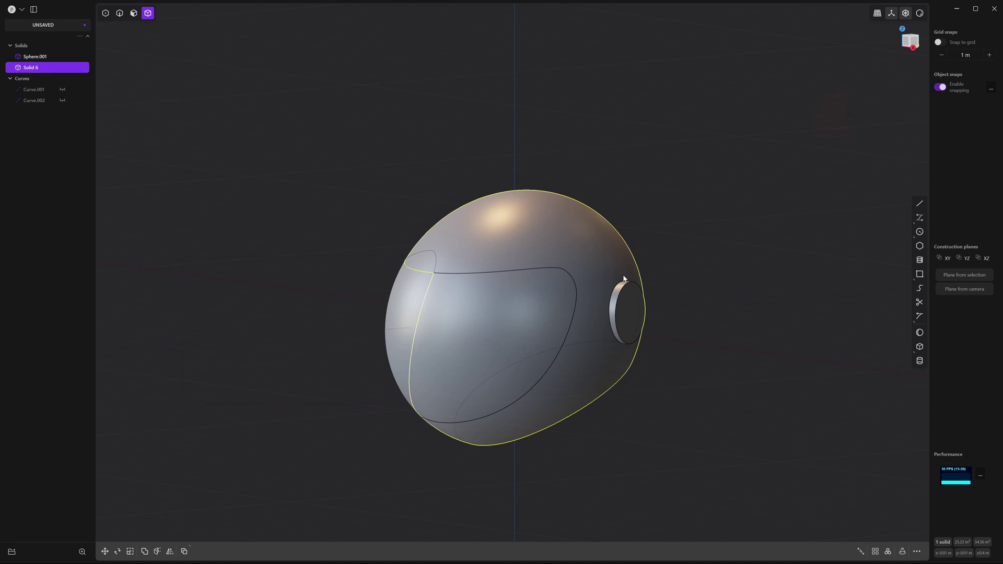
pyautogui.press('g')
pyautogui.press('g')
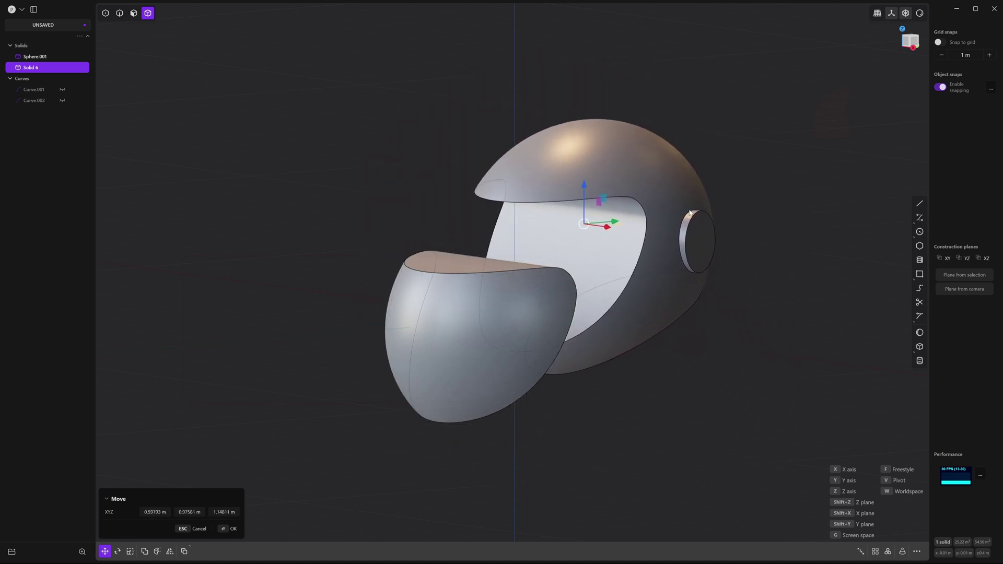
pyautogui.press('Escape')
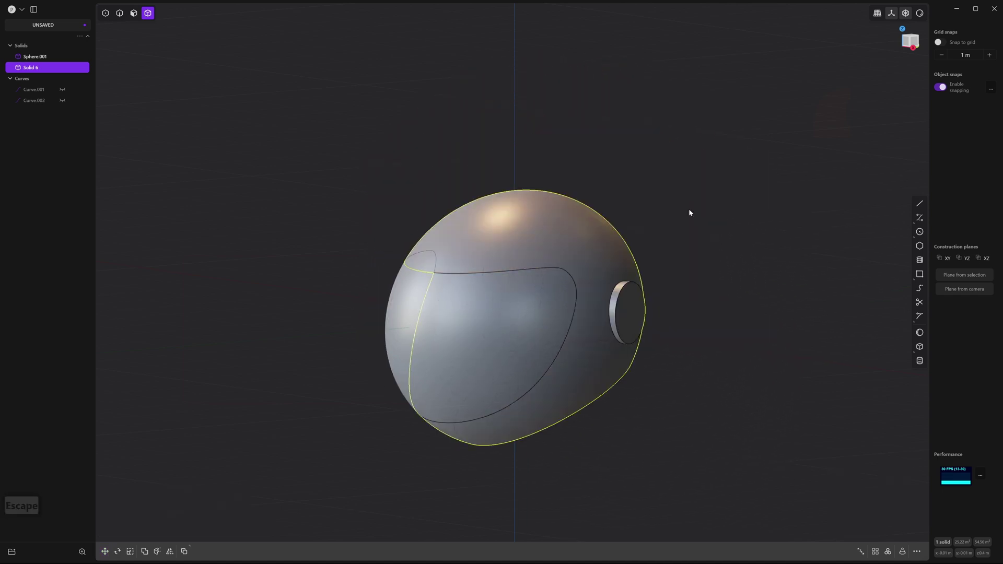
# Fillet the edge where the earpiece meets the helmet at about 0.5 m
pyautogui.click(689, 213)
pyautogui.scroll(4, 638, 237)
pyautogui.scroll(3, 638, 240)
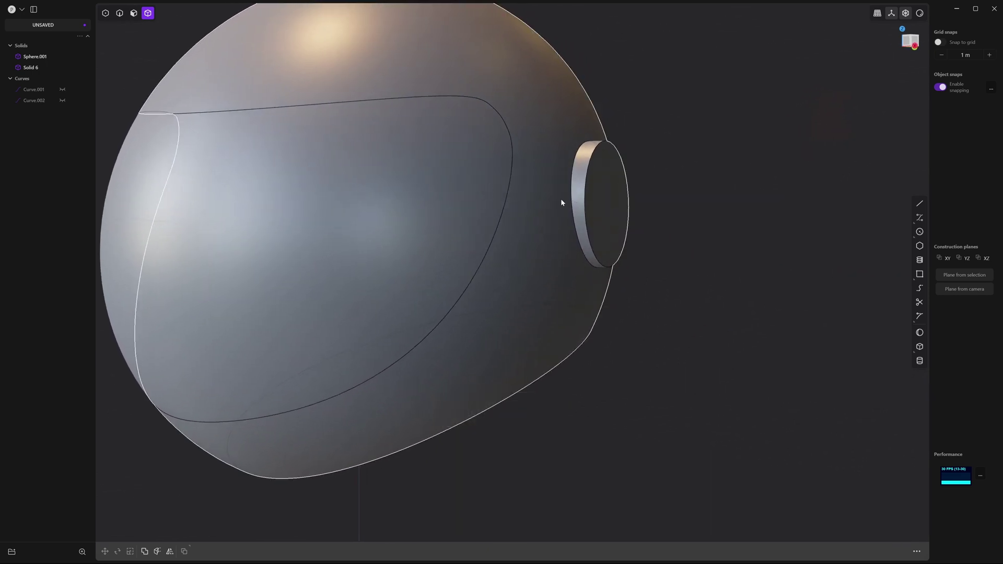
pyautogui.keyDown('shift'); pyautogui.moveTo(693, 263); pyautogui.dragTo(717, 295, button='middle'); pyautogui.keyUp('shift')
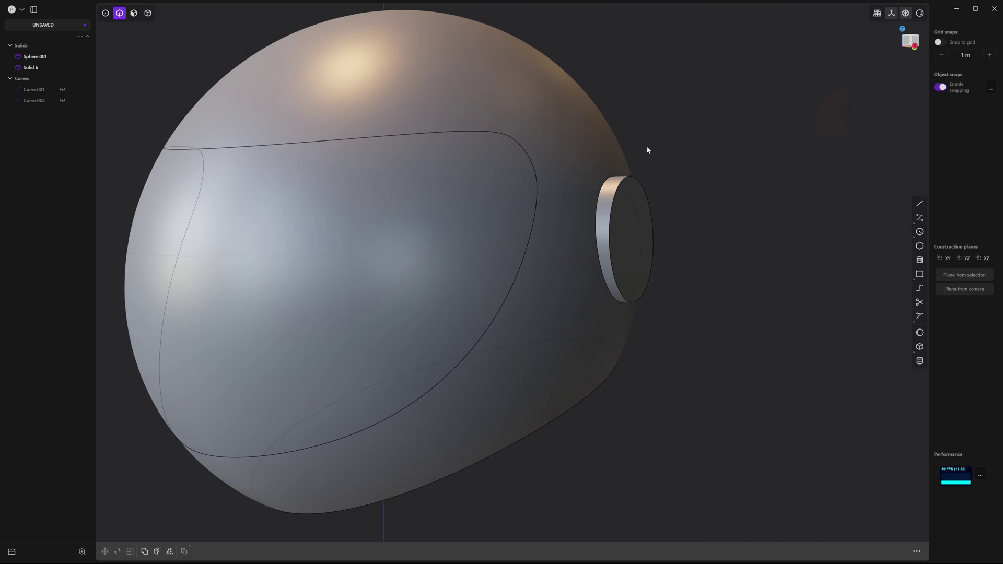
pyautogui.click(598, 205)
pyautogui.press('f')
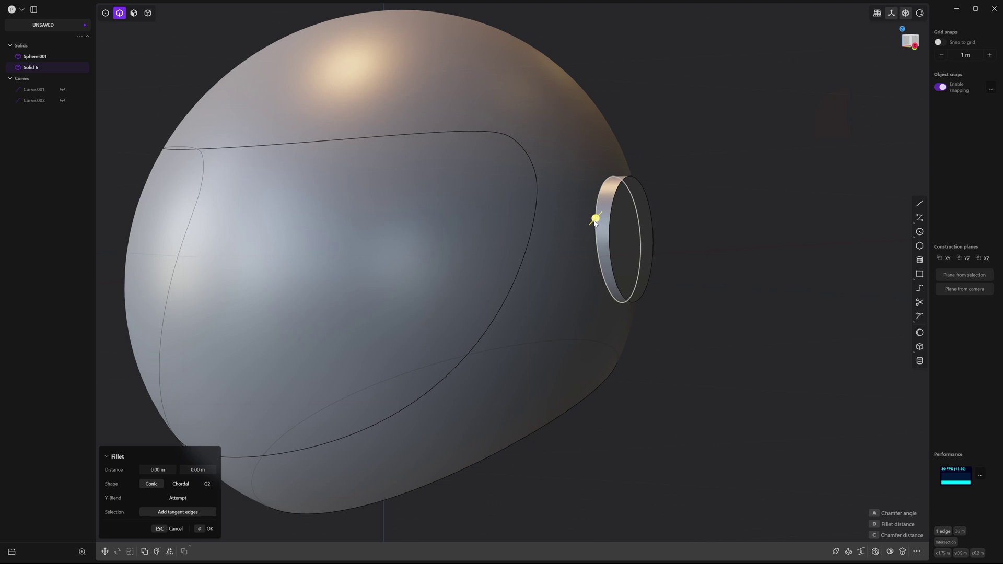
pyautogui.moveTo(596, 222); pyautogui.dragTo(627, 216)
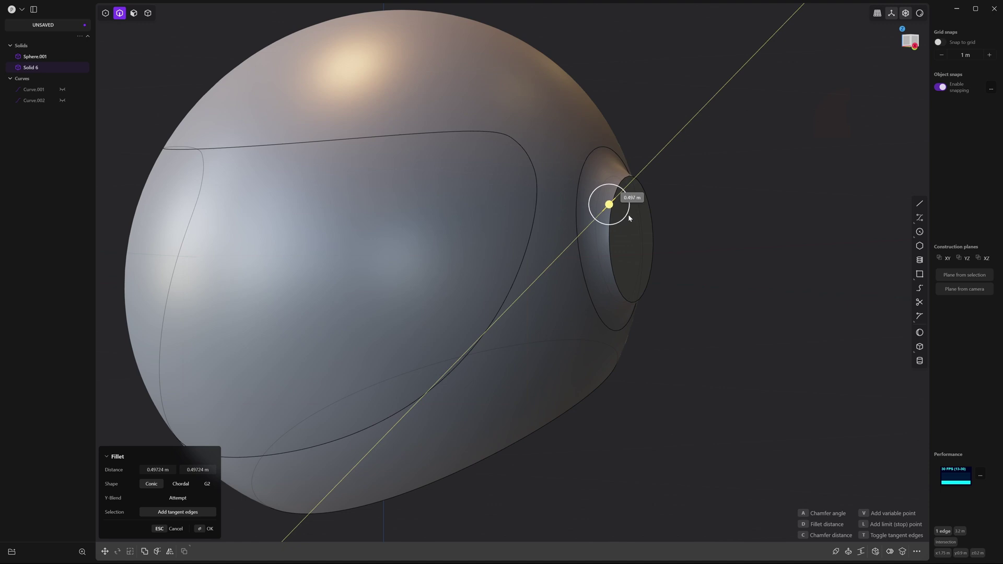
pyautogui.moveTo(629, 218); pyautogui.dragTo(628, 214)
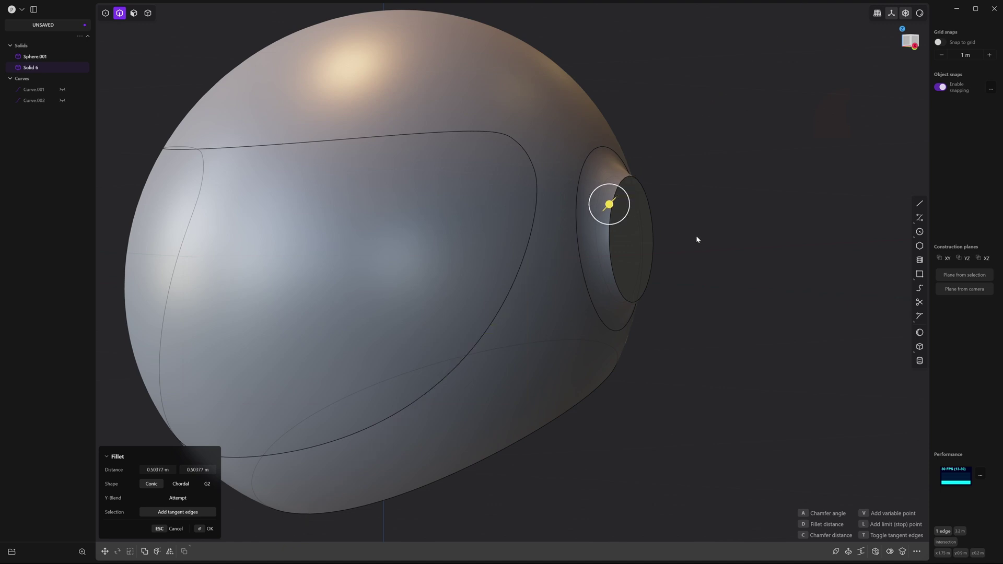
pyautogui.press('Return')
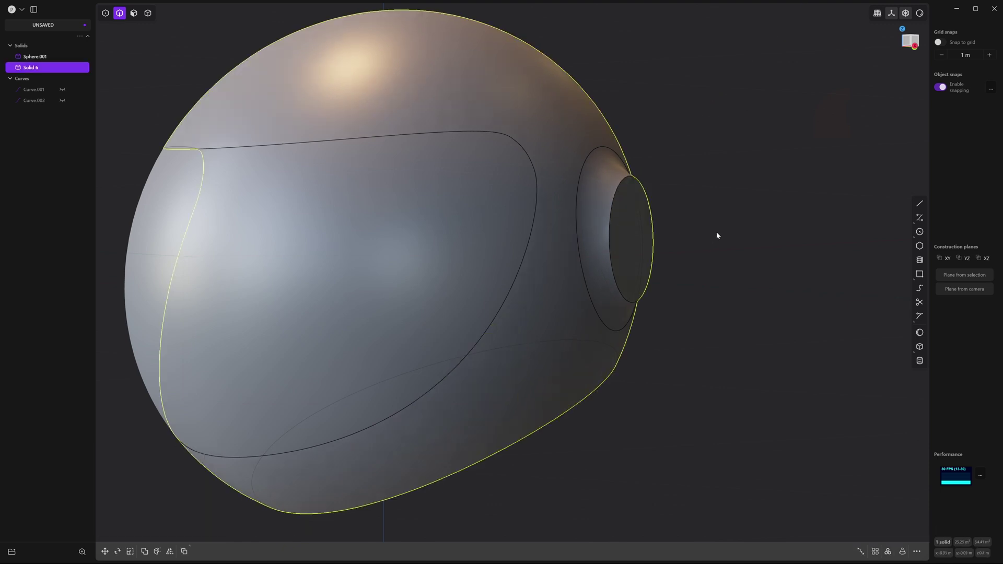
# Fillet the earpiece's outer rim edge at about 0.507 m
pyautogui.moveTo(606, 198); pyautogui.dragTo(574, 157, button='middle')
pyautogui.moveTo(622, 186); pyautogui.dragTo(660, 209, button='middle')
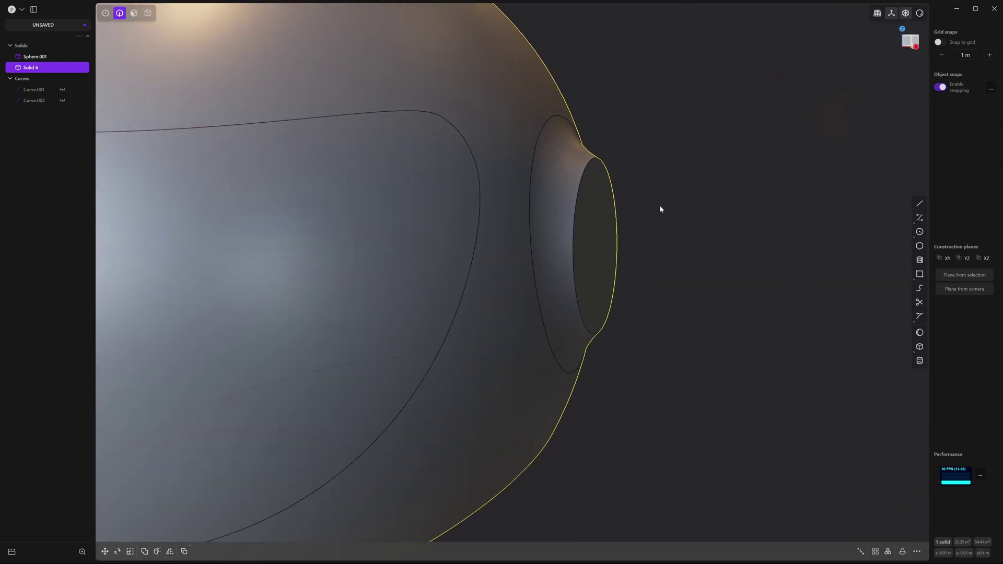
pyautogui.click(584, 180)
pyautogui.press('f')
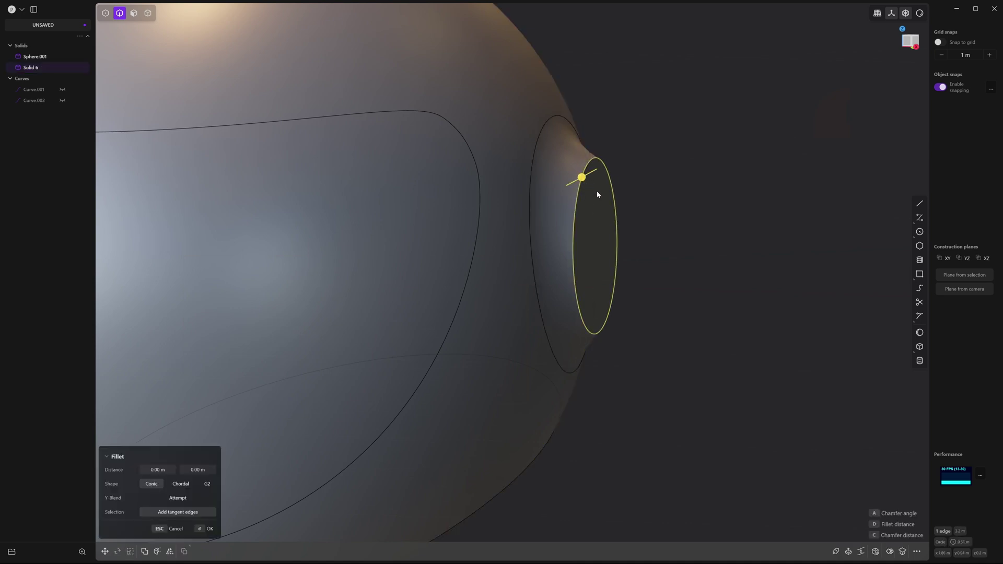
pyautogui.moveTo(587, 180); pyautogui.dragTo(668, 182)
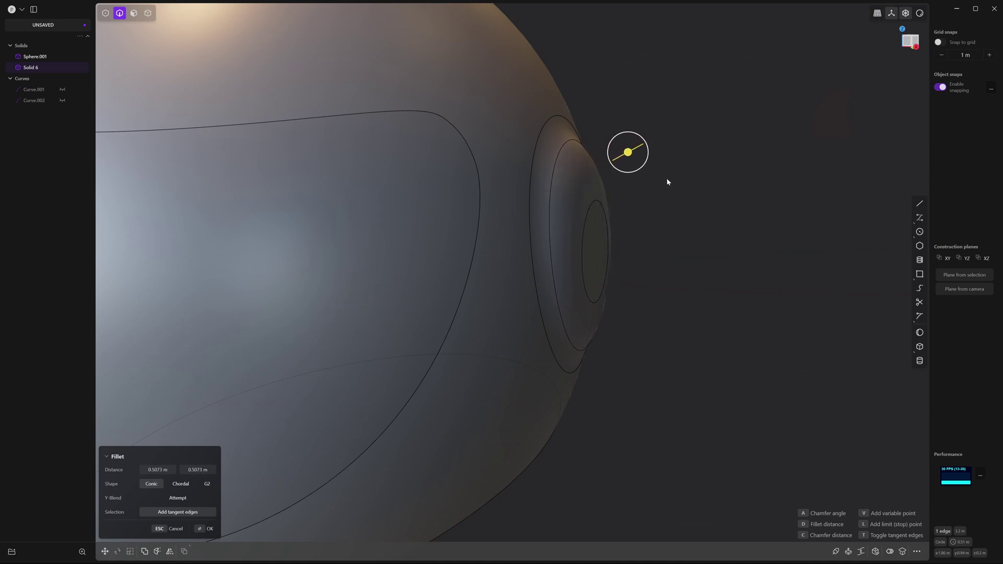
pyautogui.press('Return')
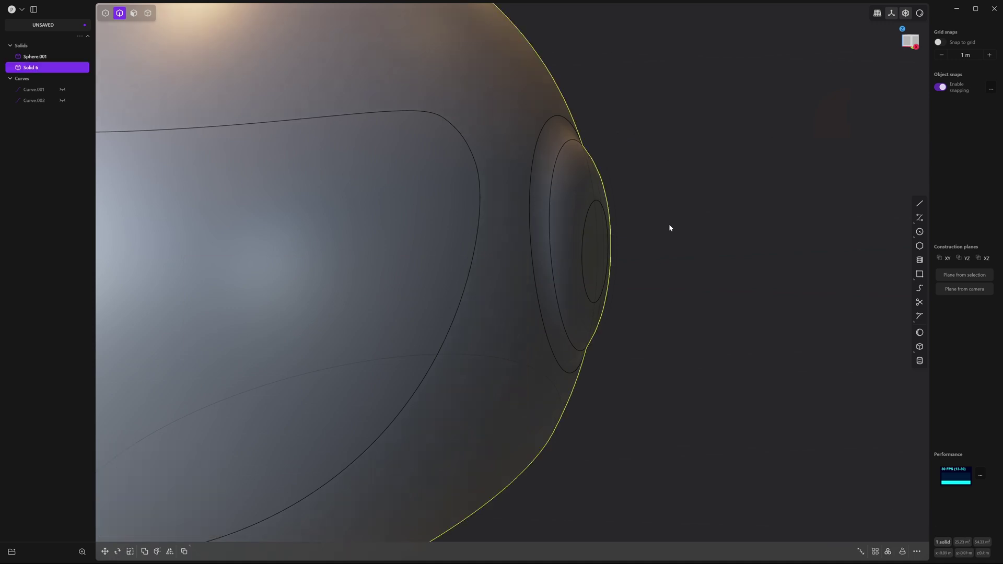
# Fillet both visor outline edges with a thin fillet of about 0.0186 m
pyautogui.click(723, 308)
pyautogui.scroll(-5, 732, 313)
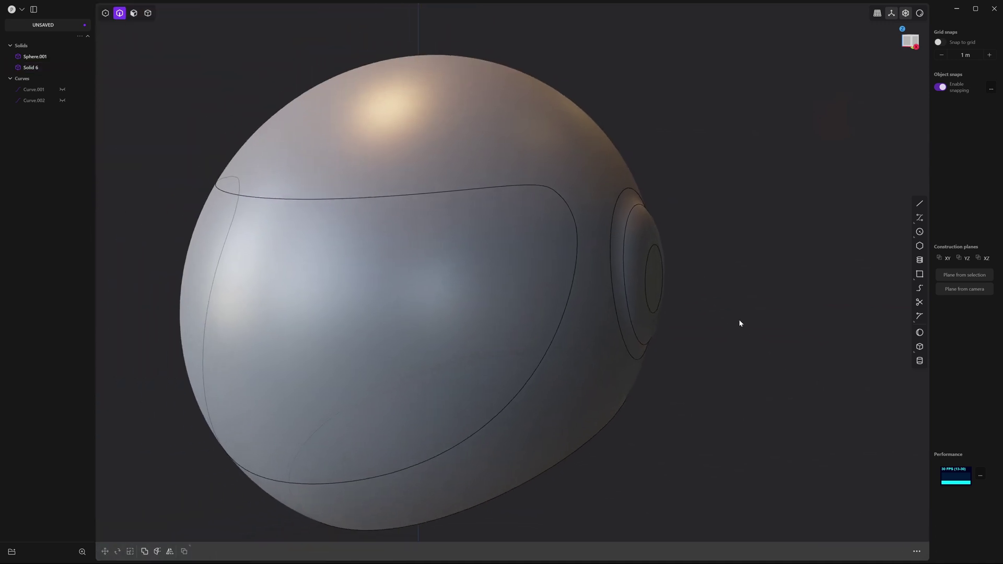
pyautogui.moveTo(738, 321); pyautogui.dragTo(665, 327, button='middle')
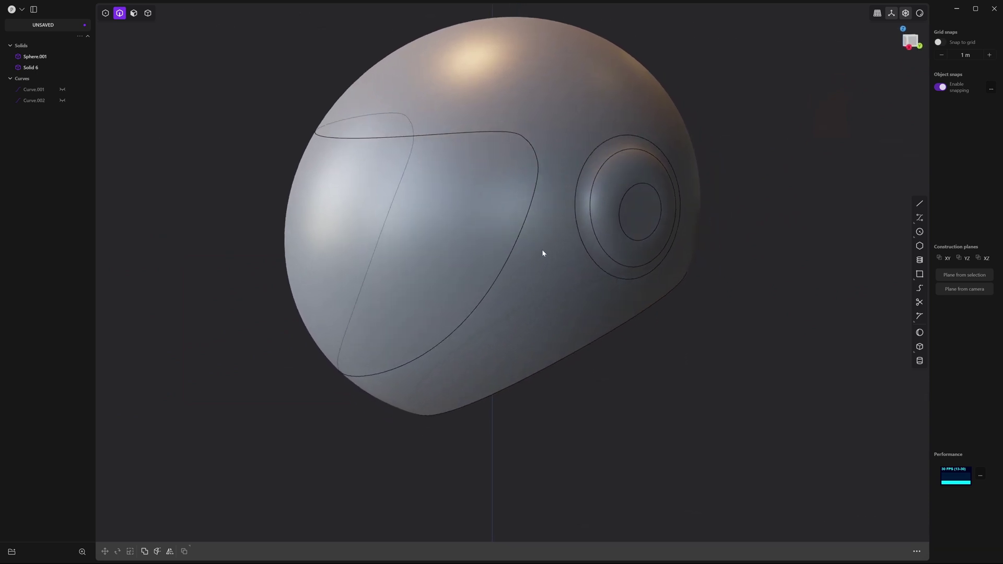
pyautogui.moveTo(539, 244); pyautogui.dragTo(503, 228)
pyautogui.press('f')
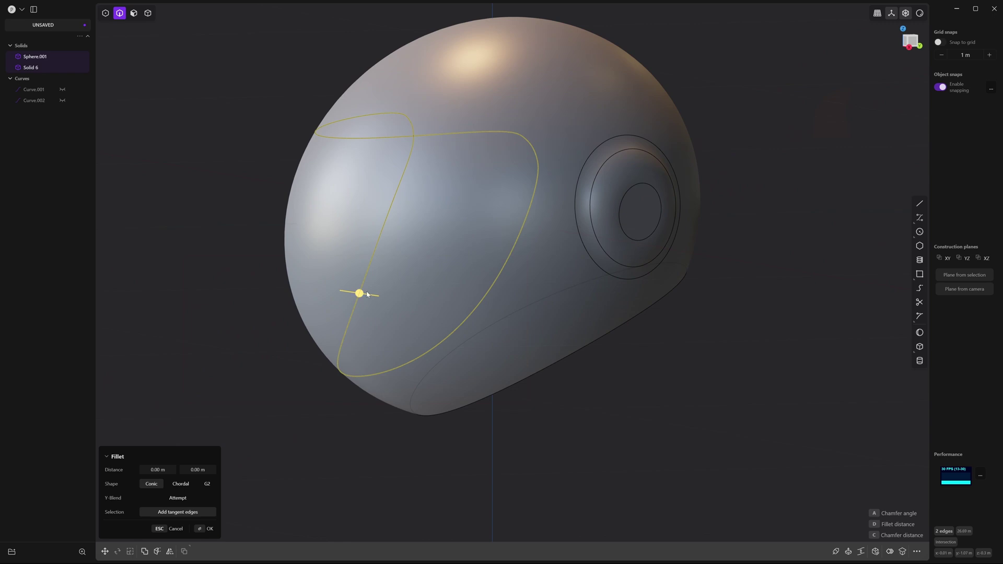
pyautogui.moveTo(360, 296); pyautogui.dragTo(358, 296)
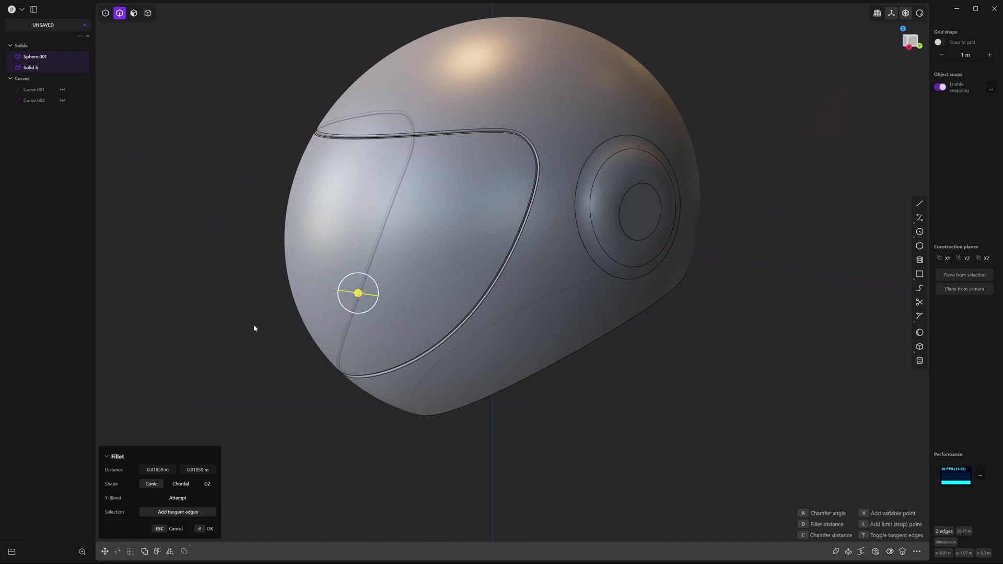
pyautogui.press('Return')
pyautogui.click(579, 462)
pyautogui.moveTo(586, 452); pyautogui.dragTo(580, 382, button='middle')
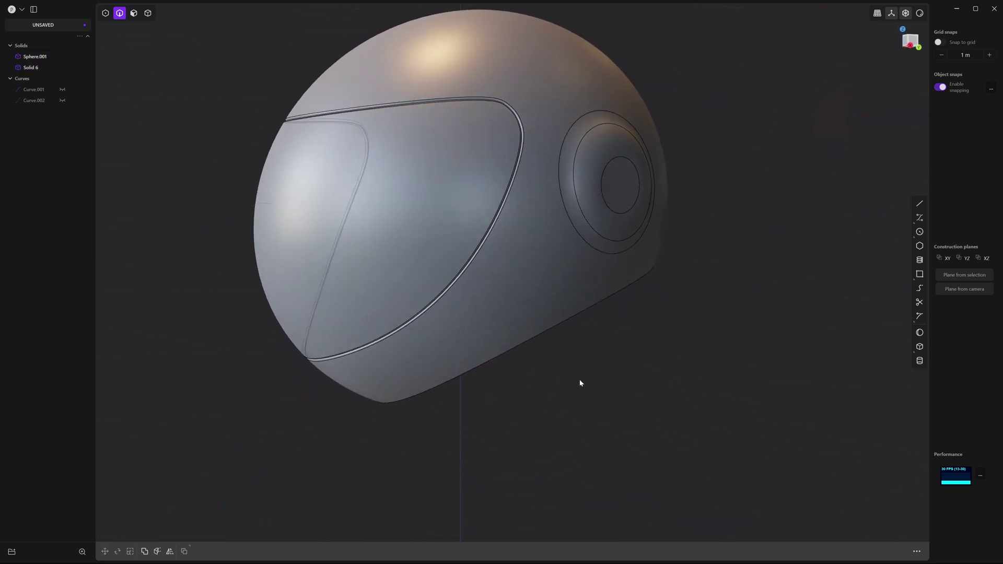
# Fillet the bottom neck opening edge of Solid 6 at about 0.45 m
pyautogui.click(542, 333)
pyautogui.press('f')
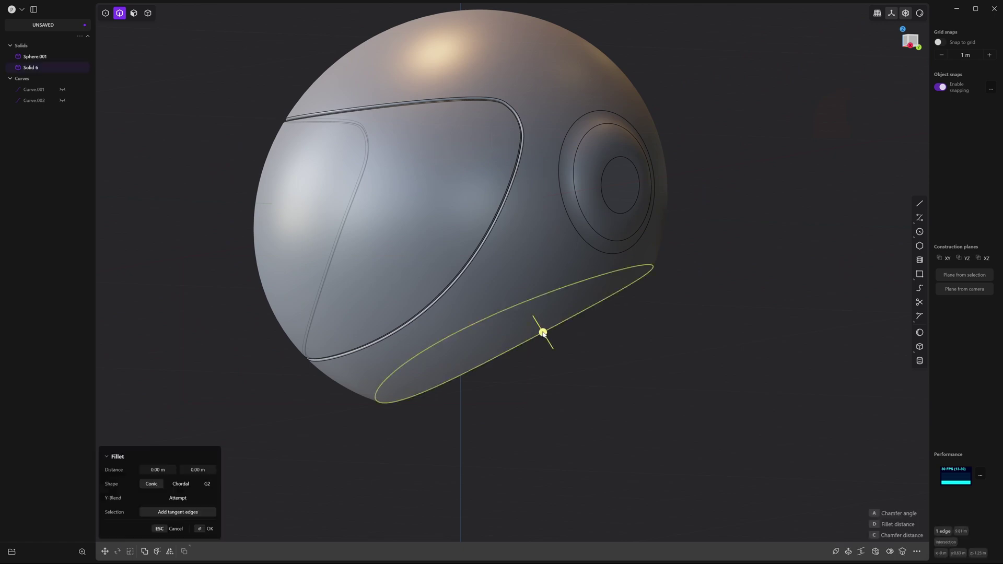
pyautogui.moveTo(543, 338); pyautogui.dragTo(557, 375)
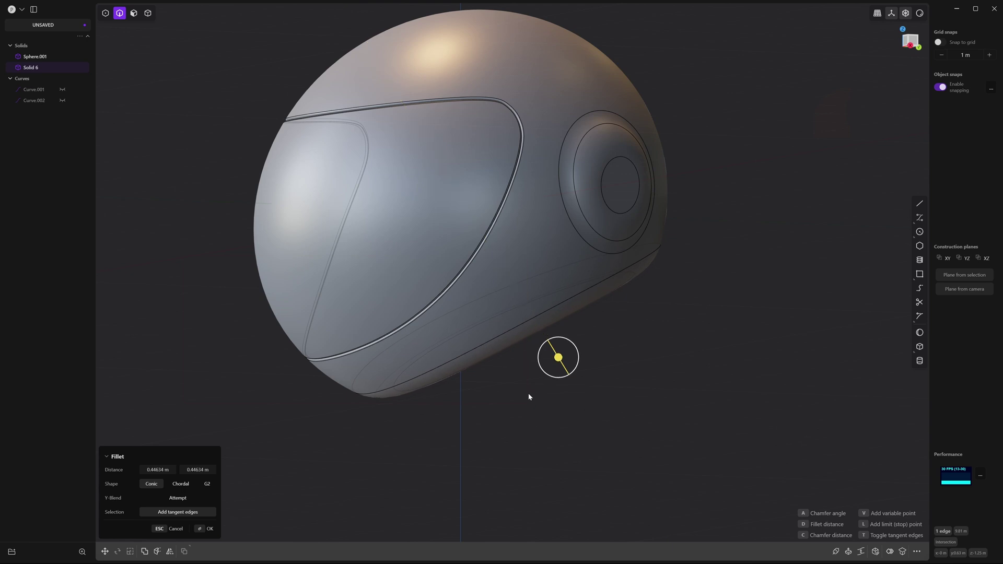
pyautogui.press('Return')
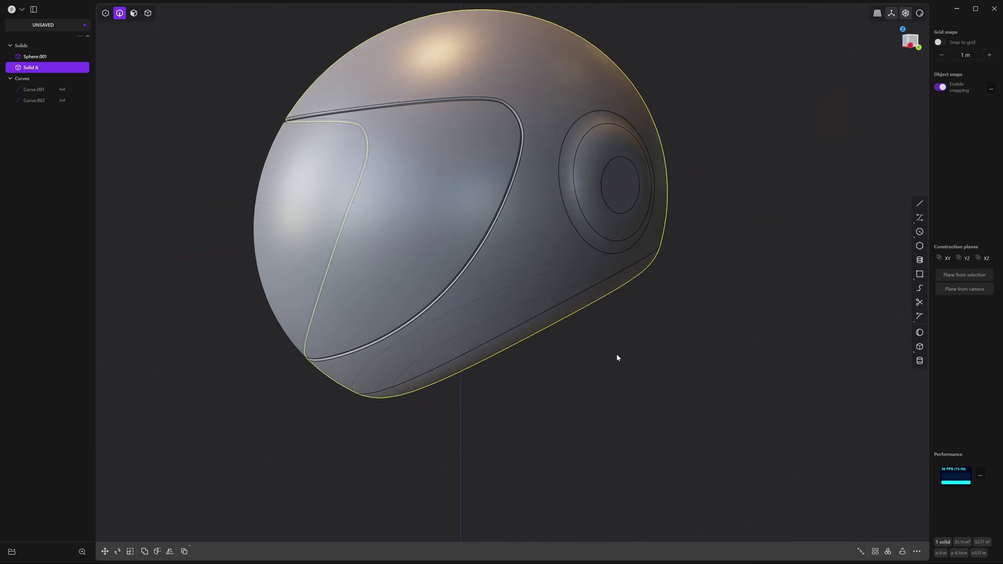
pyautogui.moveTo(617, 357); pyautogui.dragTo(674, 389, button='middle')
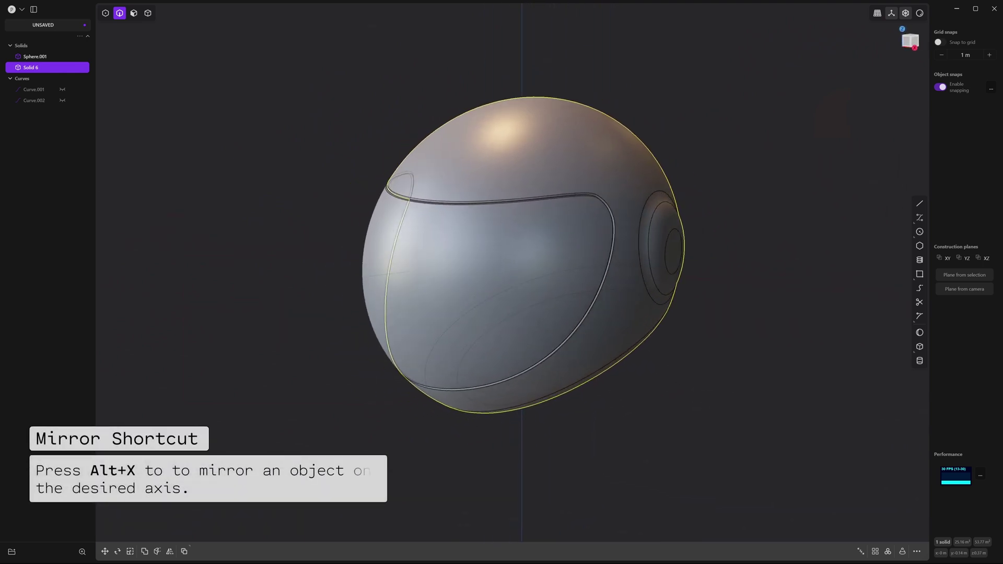
# Mirror Solid 6 across its centre plane so the filleted earpiece appears on both sides
pyautogui.click(168, 553)
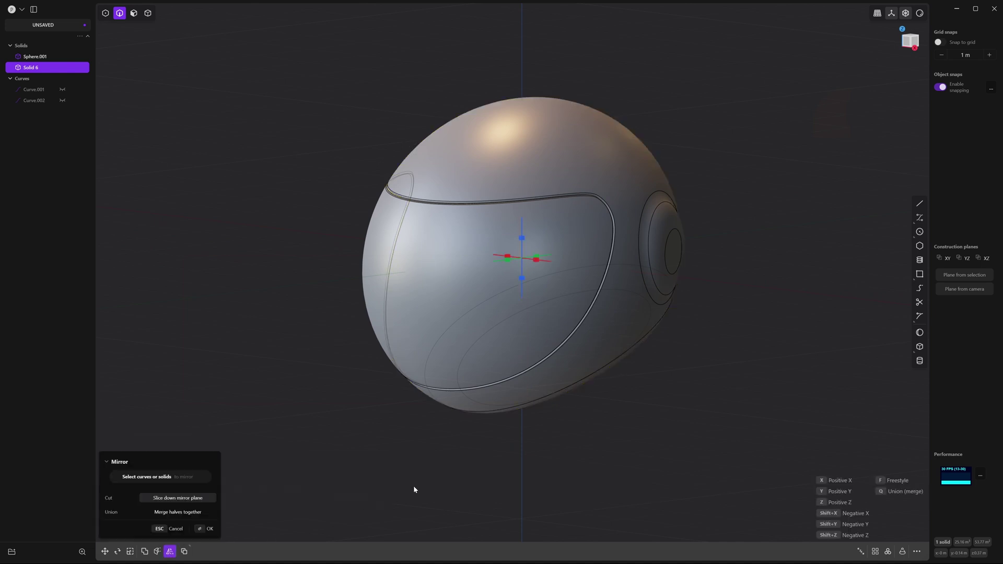
pyautogui.moveTo(414, 490); pyautogui.dragTo(463, 457, button='middle')
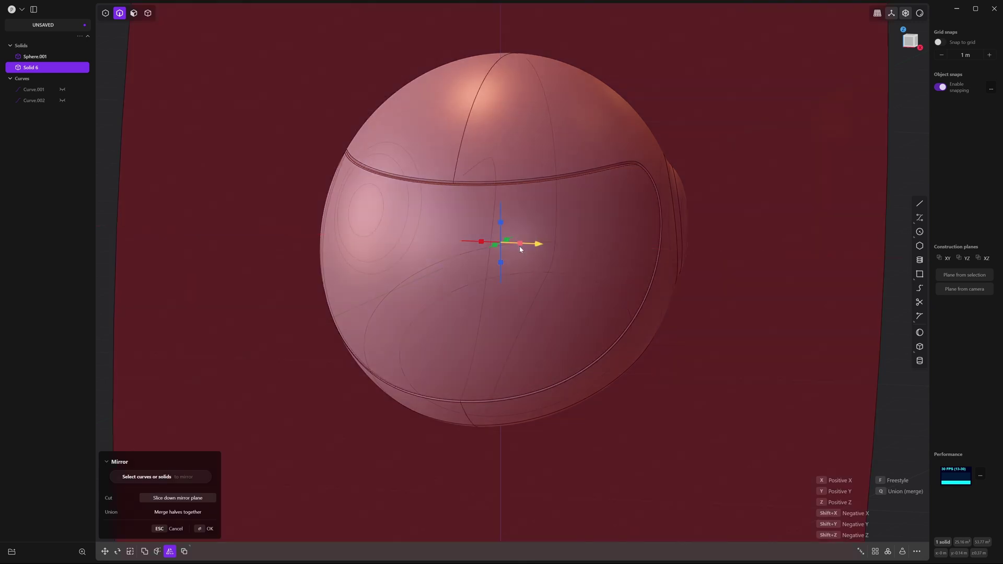
pyautogui.moveTo(438, 457); pyautogui.dragTo(361, 441, button='middle')
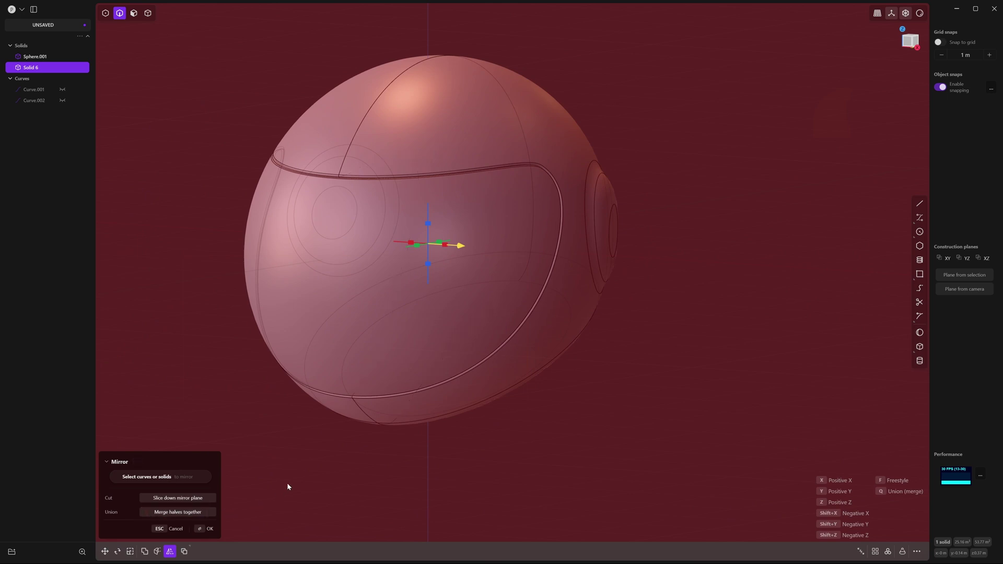
pyautogui.press('Return')
pyautogui.press('Escape')
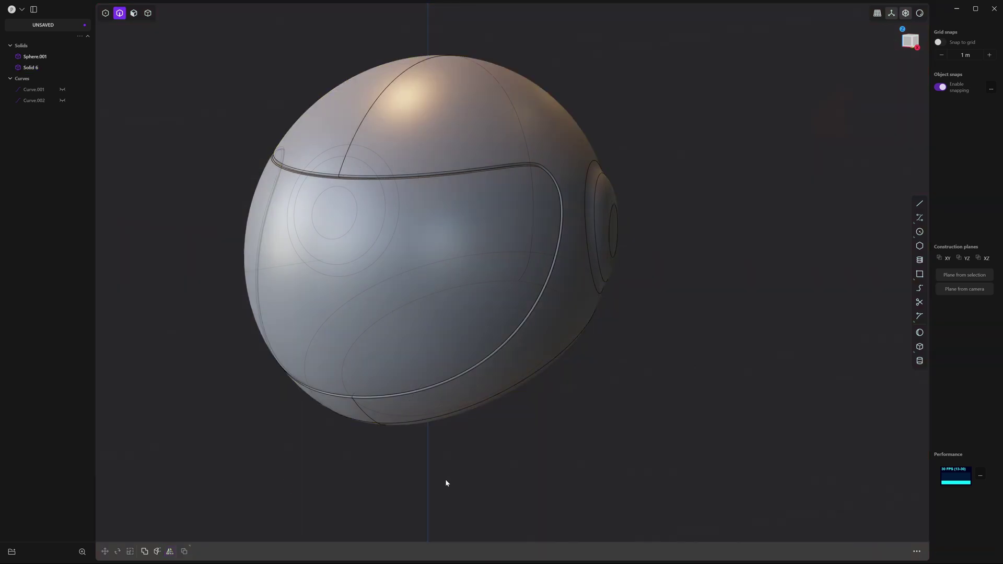
pyautogui.moveTo(510, 473); pyautogui.dragTo(463, 449, button='middle')
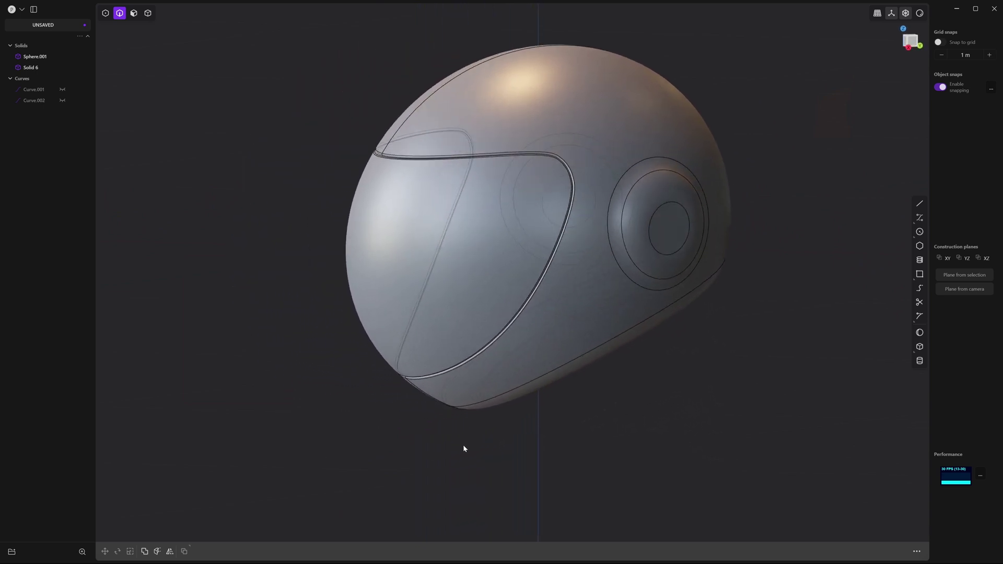